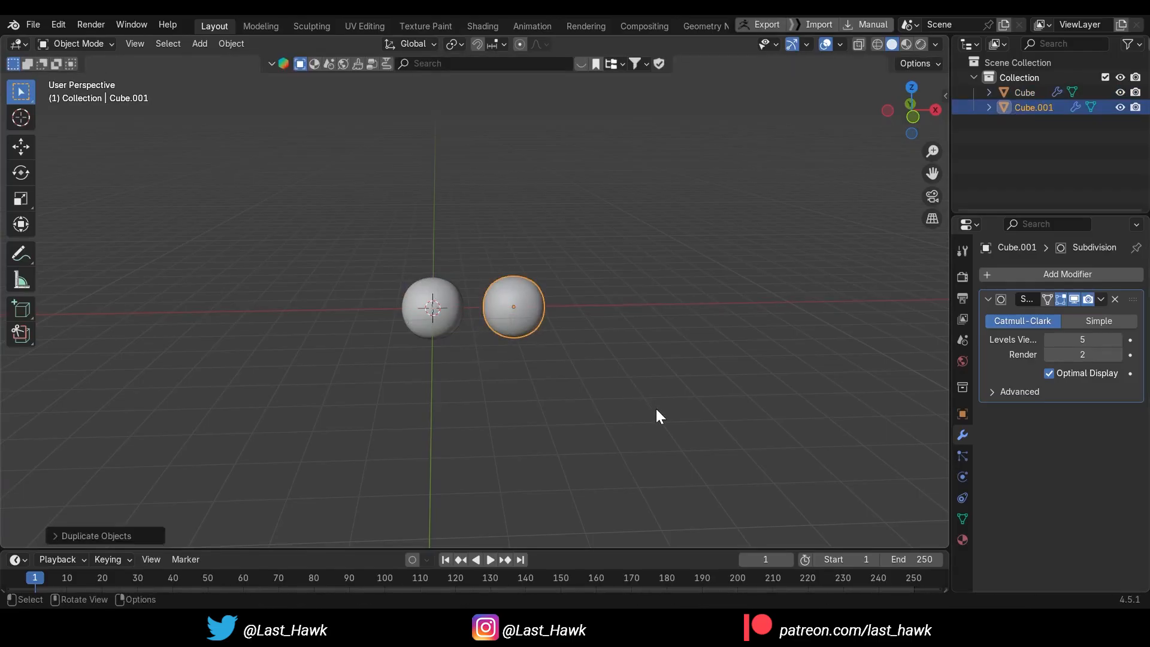
Duplicate both spheres about 4.6 m along the X axis to form a row of four, and select the original sphere
left_click_drag(386, 250, 569, 397)
key("shift+d")
key("x")
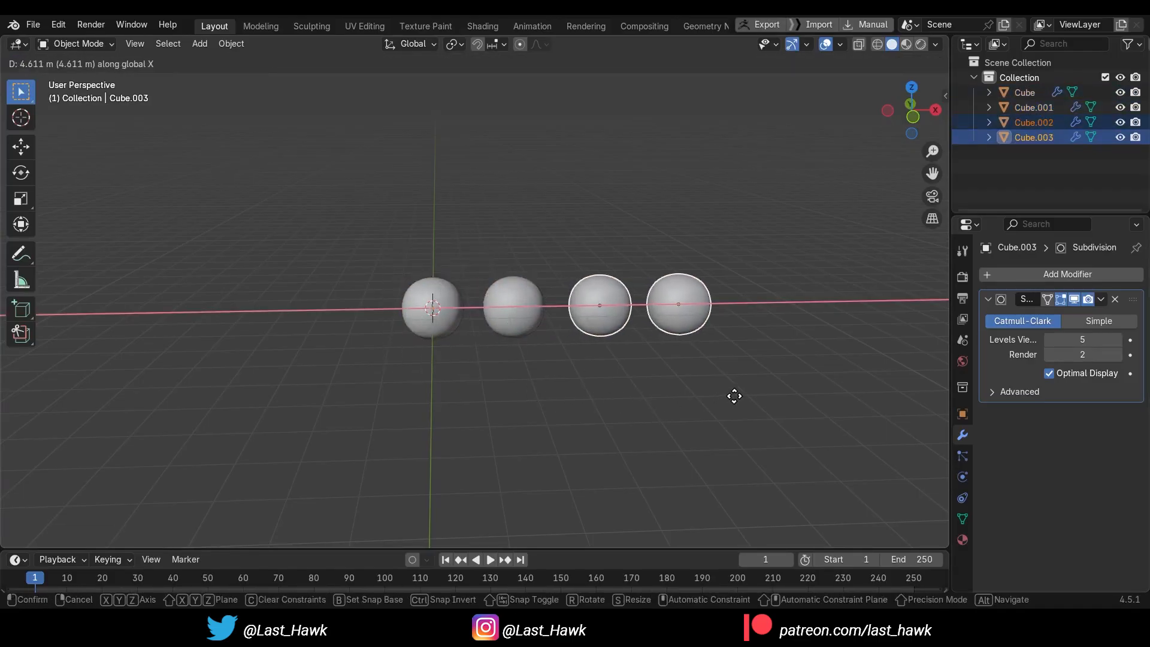
left_click(735, 395)
scroll(449, 385, "up", 1)
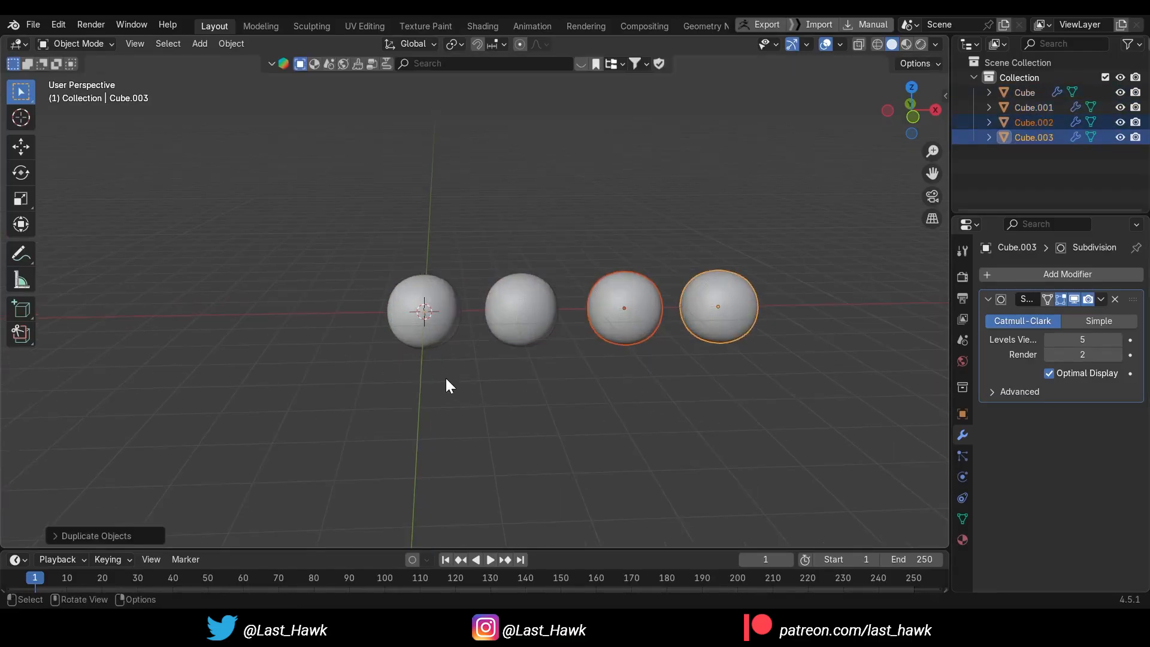
left_click(428, 336)
middle_click_drag(335, 369, 354, 389)
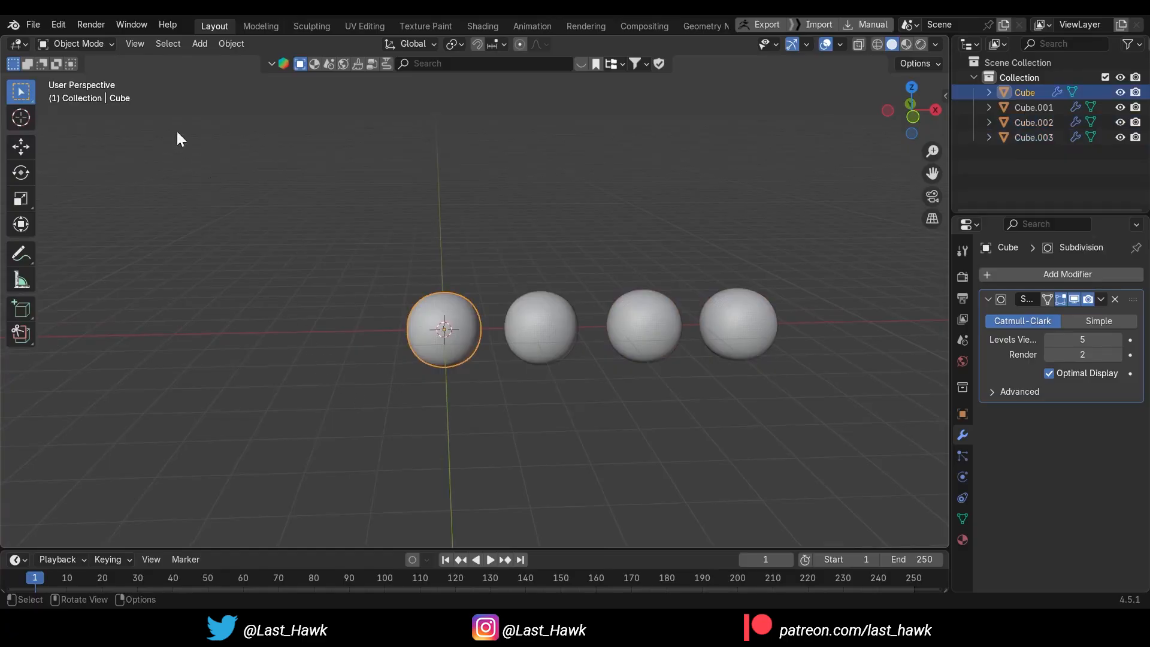
left_click(83, 43)
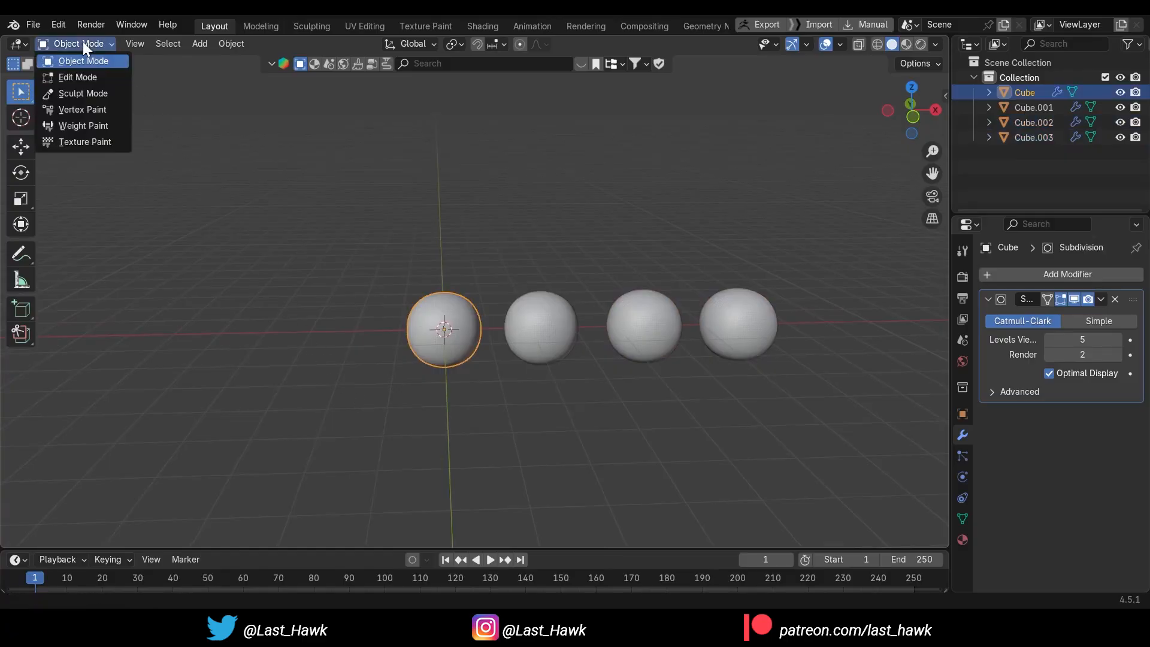
left_click(82, 109)
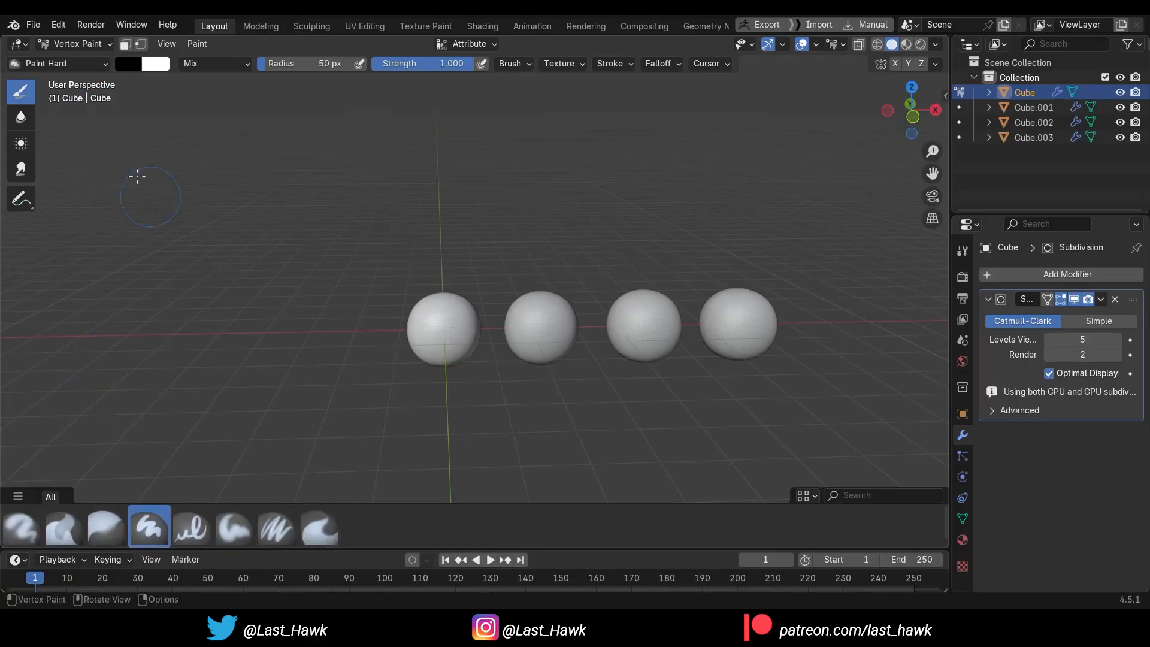
left_click(80, 45)
left_click(82, 60)
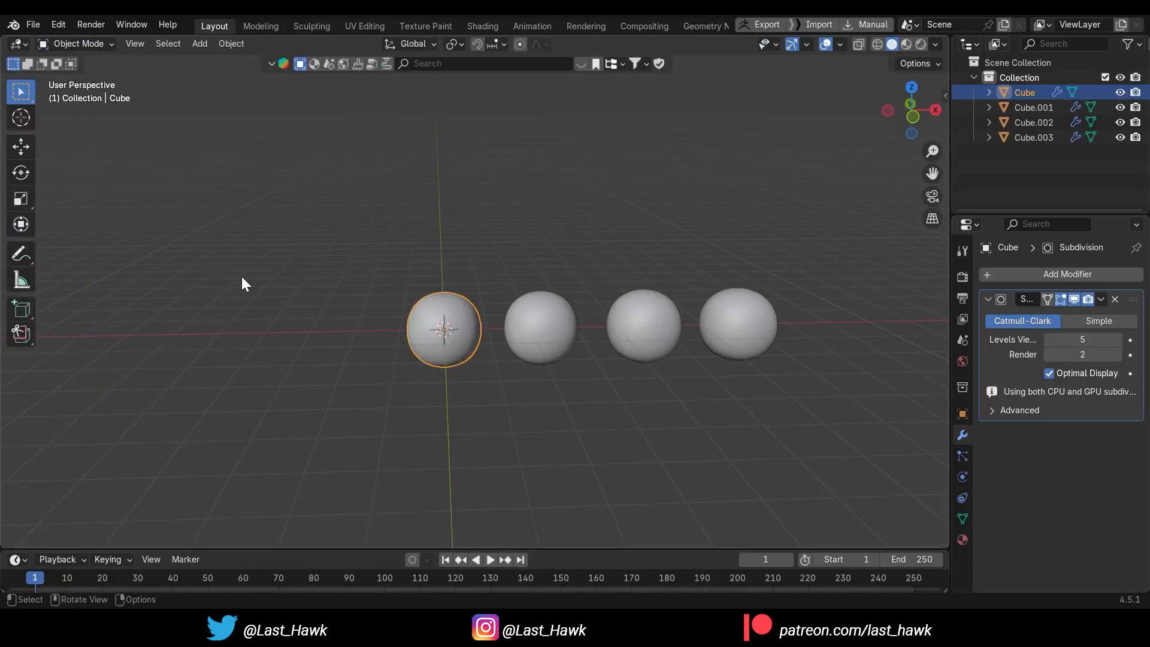
Open the original sphere in the Sculpting workspace and activate the Paint tool with only the Paint brushes listed
middle_click_drag(298, 237, 258, 84)
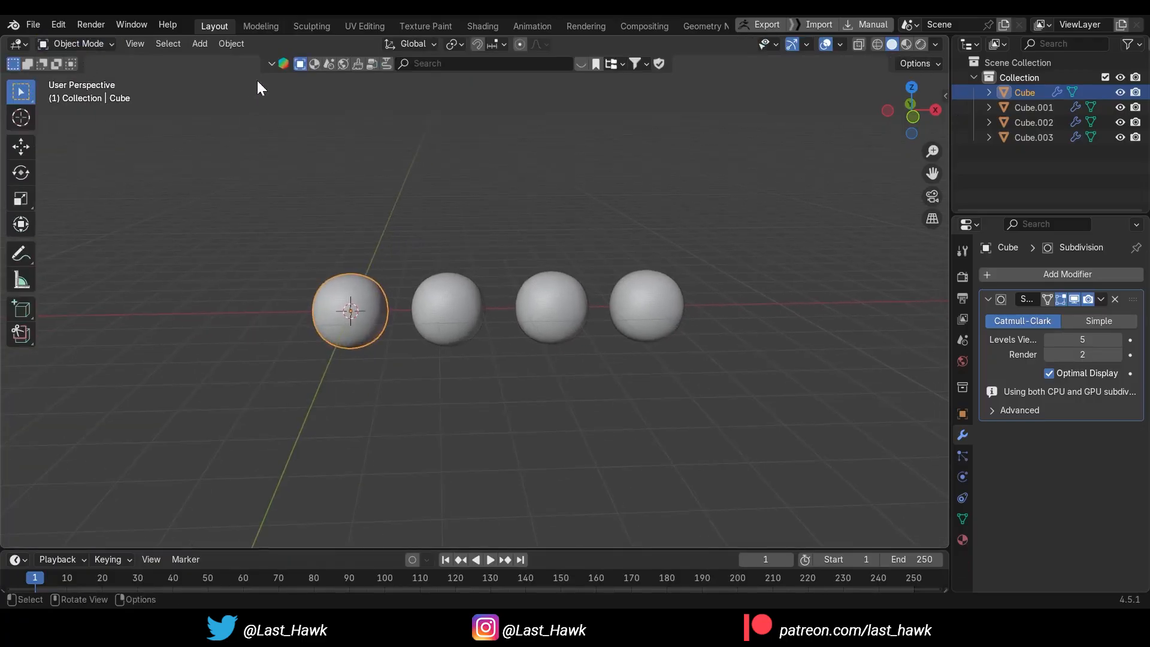
left_click(307, 27)
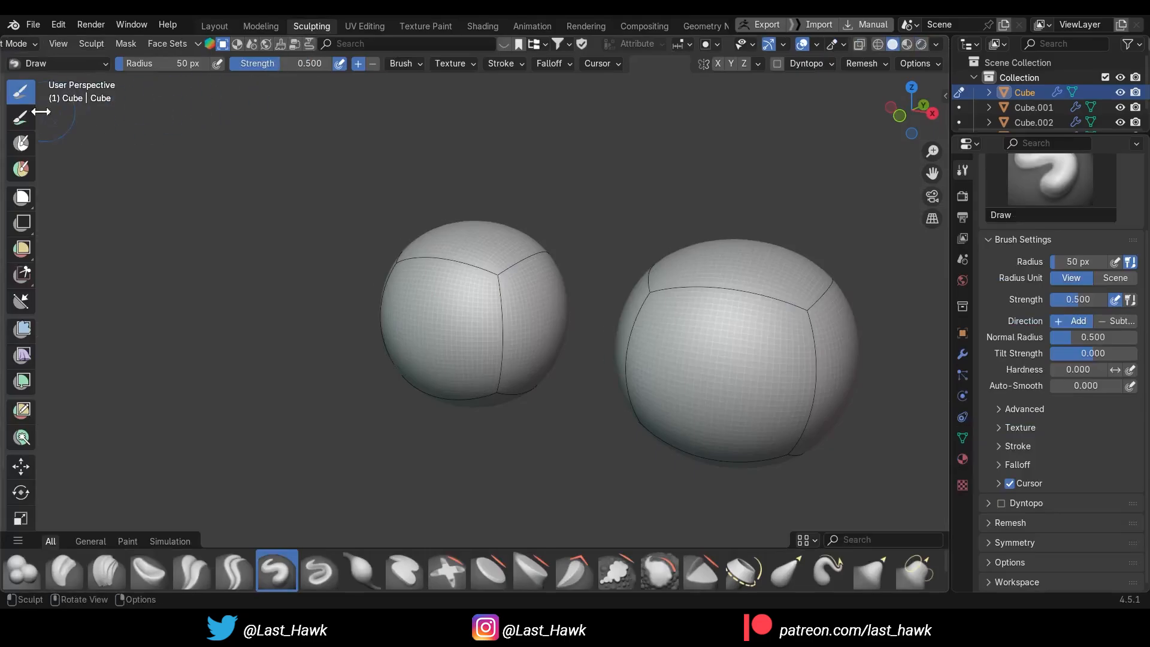
left_click(20, 118)
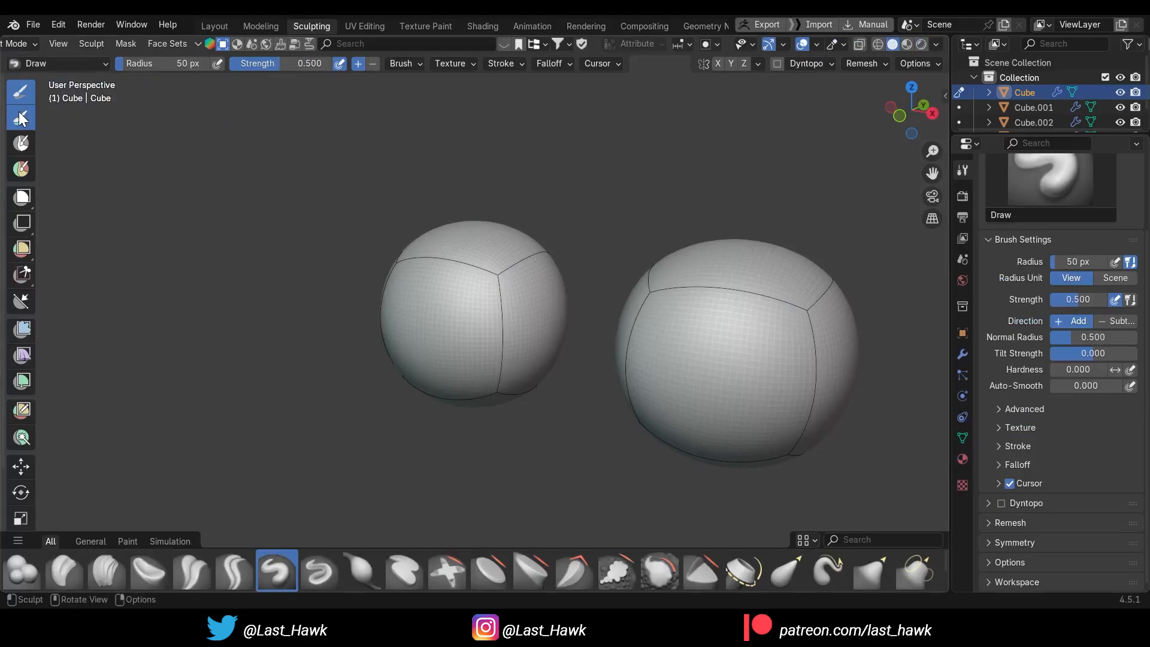
left_click(135, 540)
Turn off the wireframe overlay in the sculpting viewport
middle_click_drag(230, 406, 288, 405)
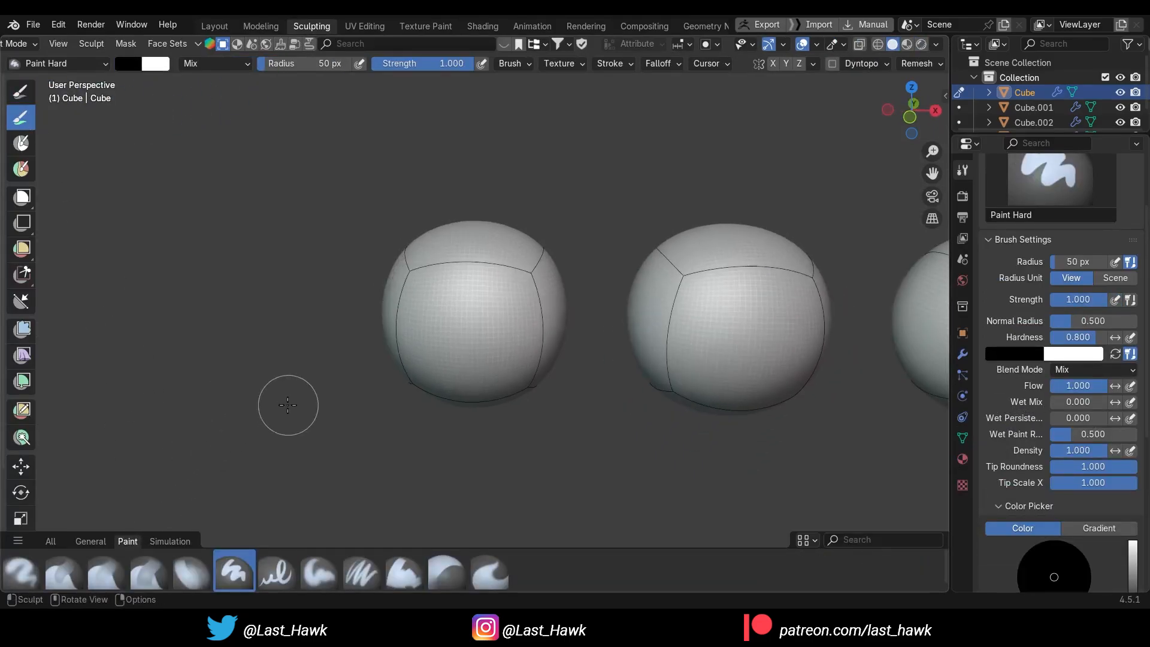
scroll(288, 405, "down", 1)
left_click(816, 44)
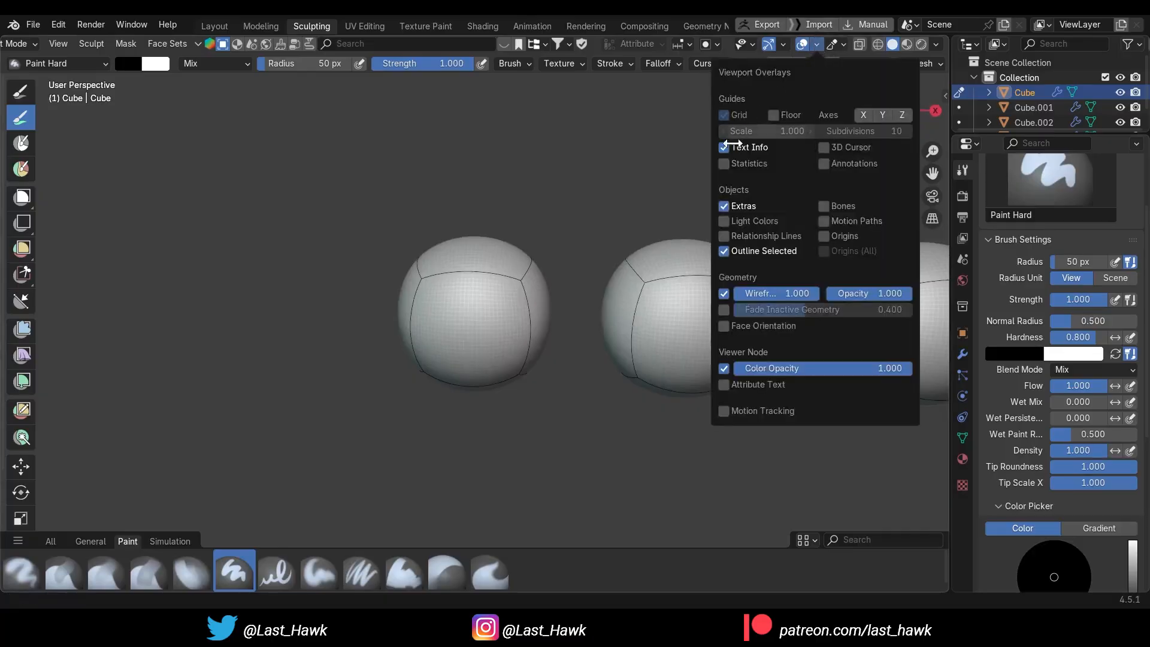
left_click(723, 293)
Paint the front of the original sphere black with the Paint Hard brush
mouse_move(392, 353)
middle_mouse_down()
mouse_move(423, 357)
mouse_move(418, 338)
mouse_move(497, 366)
mouse_move(545, 402)
mouse_move(527, 393)
middle_mouse_up()
scroll(418, 337, "up", 1)
left_click(402, 302)
left_click_drag(440, 357, 455, 405)
middle_click_drag(454, 404, 490, 355)
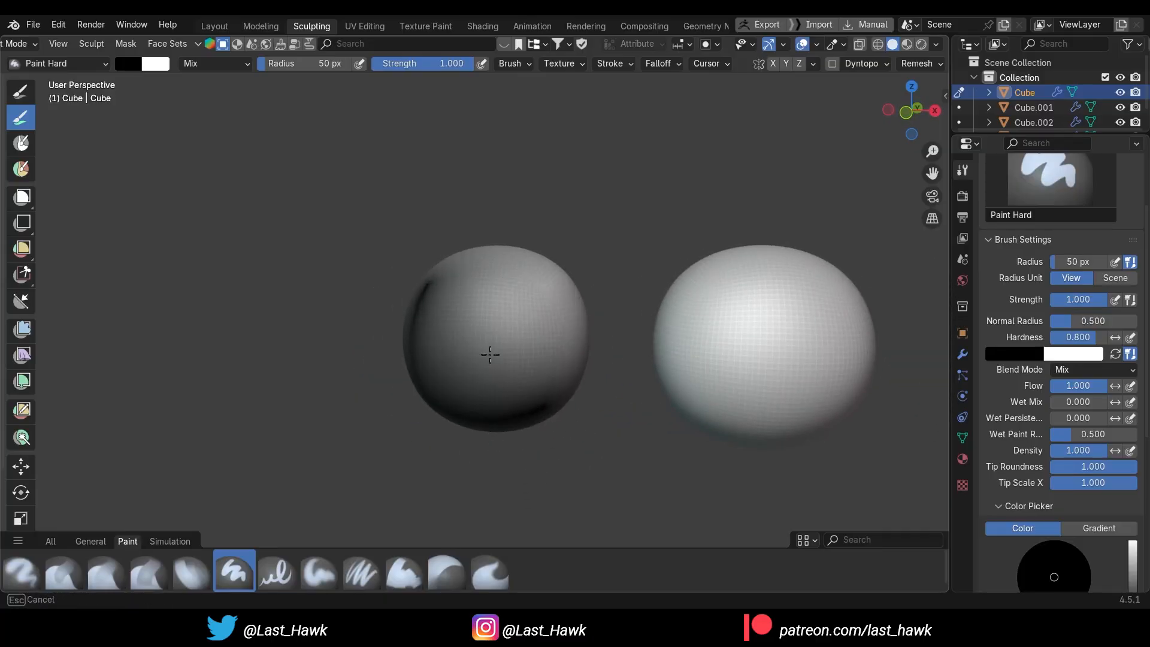
left_click_drag(529, 300, 533, 327)
mouse_move(547, 469)
middle_mouse_down()
mouse_move(518, 483)
mouse_move(557, 474)
mouse_move(566, 420)
mouse_move(370, 165)
middle_mouse_up()
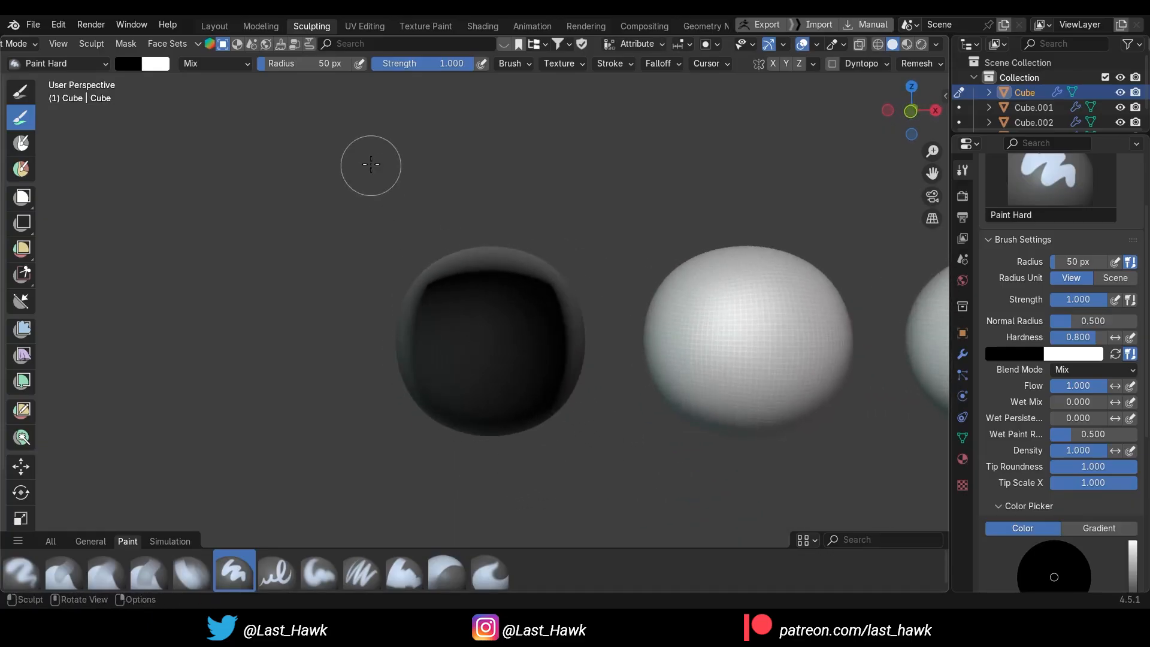
Return to the Layout workspace and set the viewport shading's object color to Attribute
left_click(224, 24)
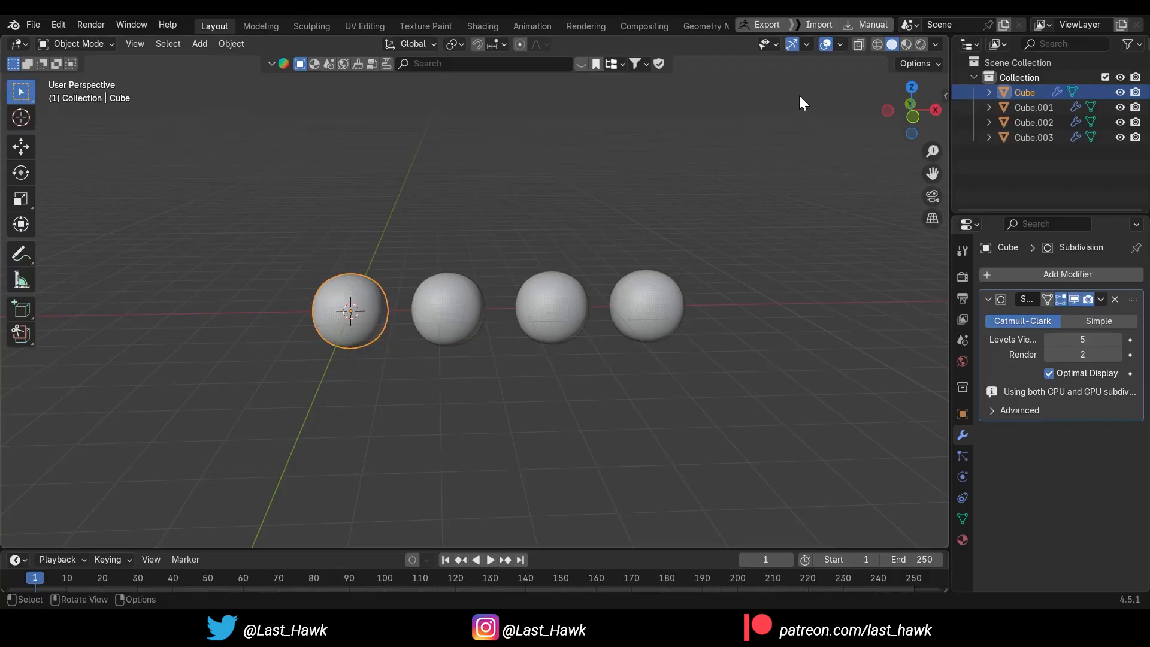
left_click(935, 44)
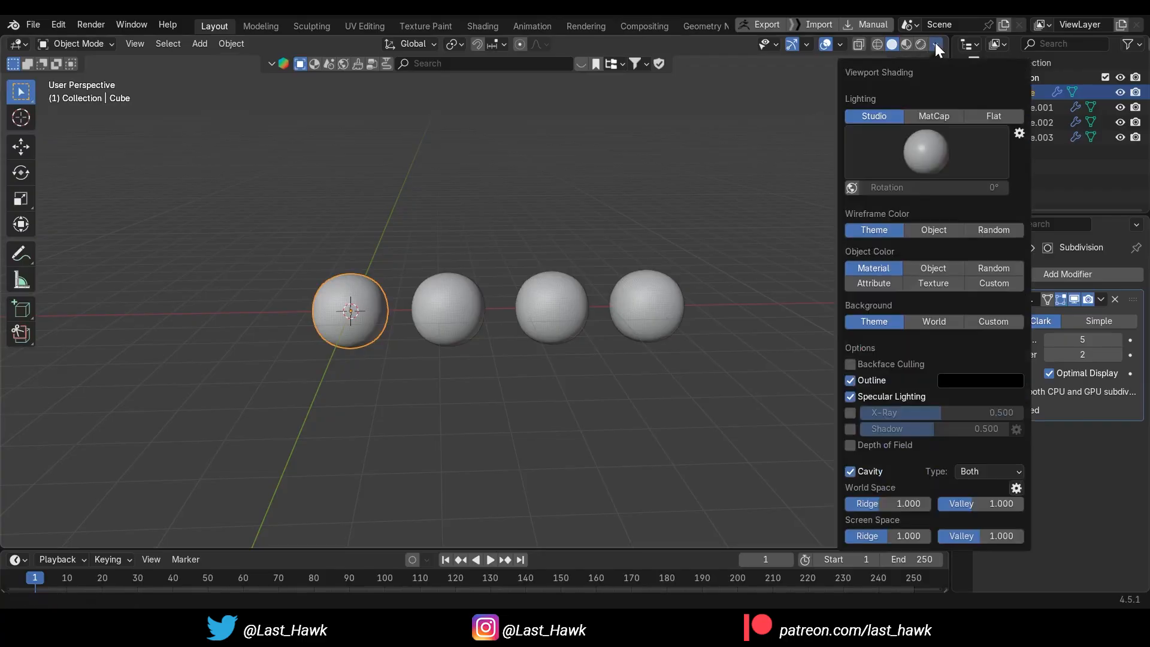
left_click(865, 289)
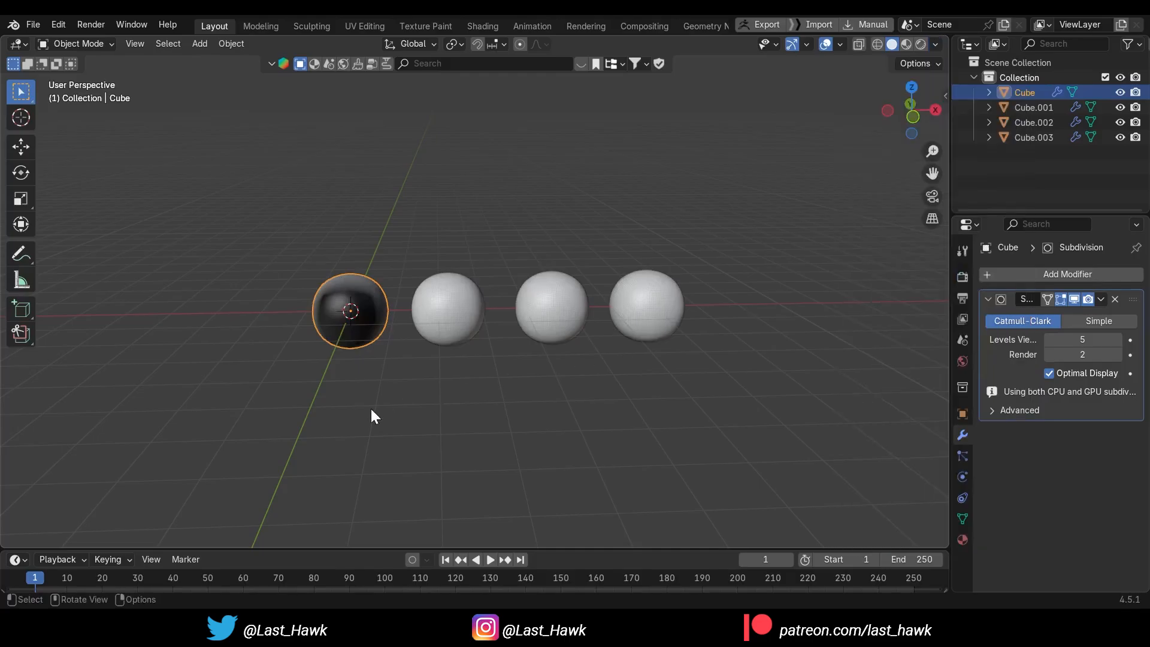
Remove the Subdivision modifier from the painted sphere
scroll(353, 419, "up", 2)
middle_click_drag(344, 435, 526, 396, "shift")
scroll(381, 419, "up", 3)
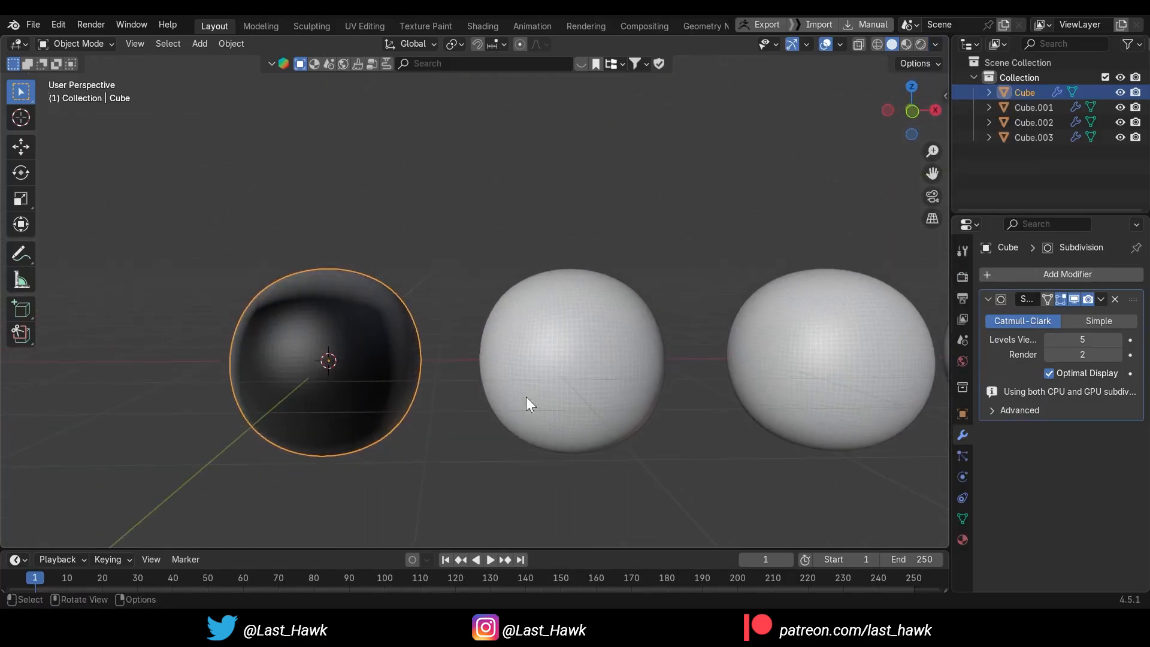
left_click(1115, 299)
middle_click_drag(794, 406, 444, 440)
Apply the Subdivision modifier on each of the three unpainted spheres
left_click(606, 374)
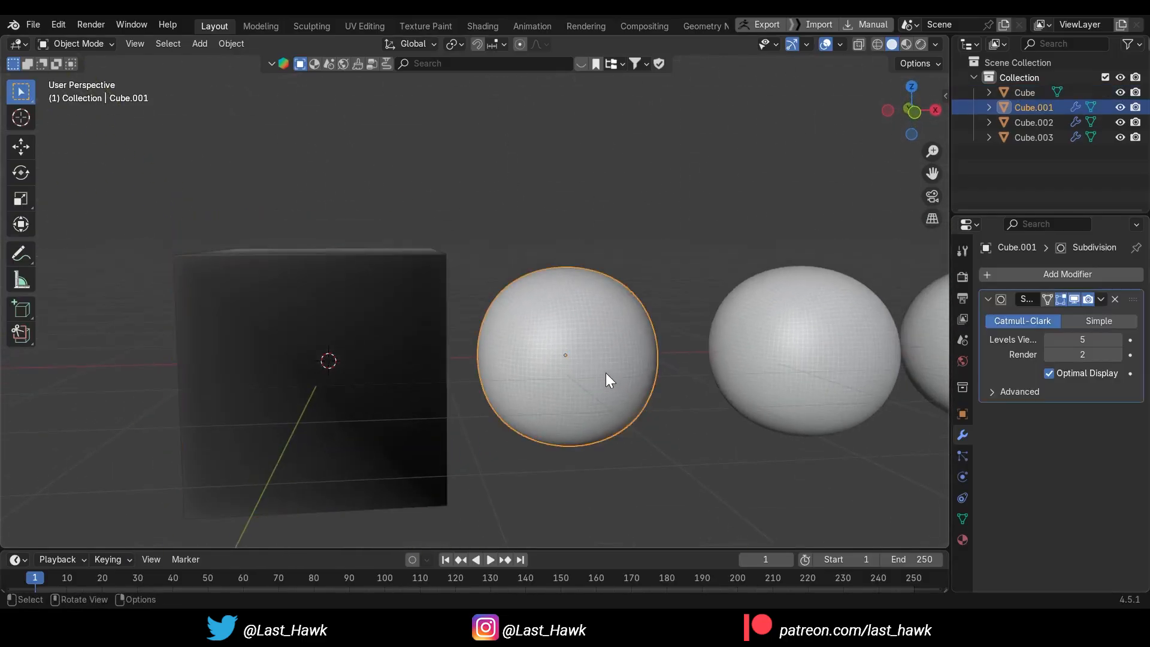
key("KP_Decimal")
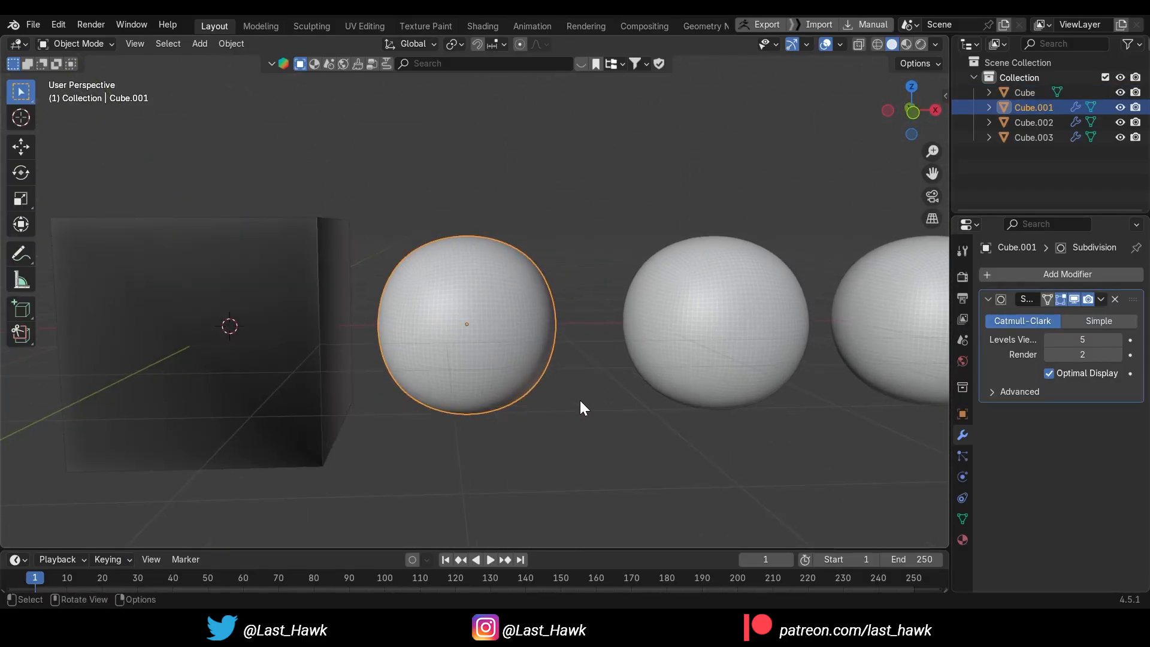
left_click(1102, 298)
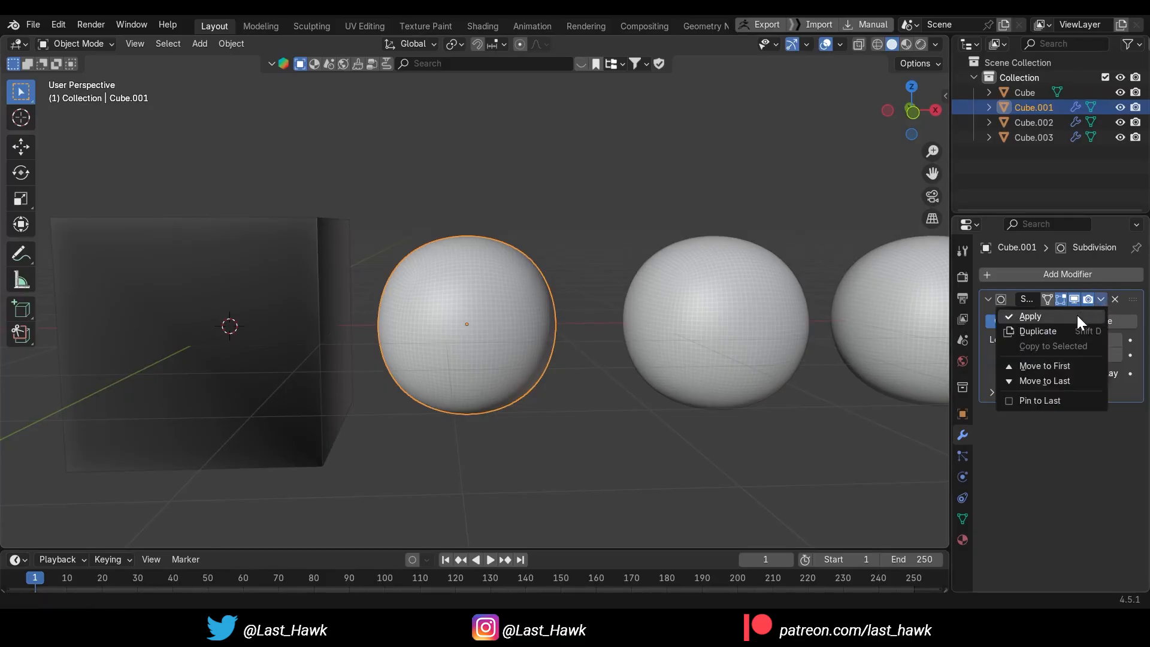
left_click(1077, 315)
left_click(731, 327)
left_click(1102, 299)
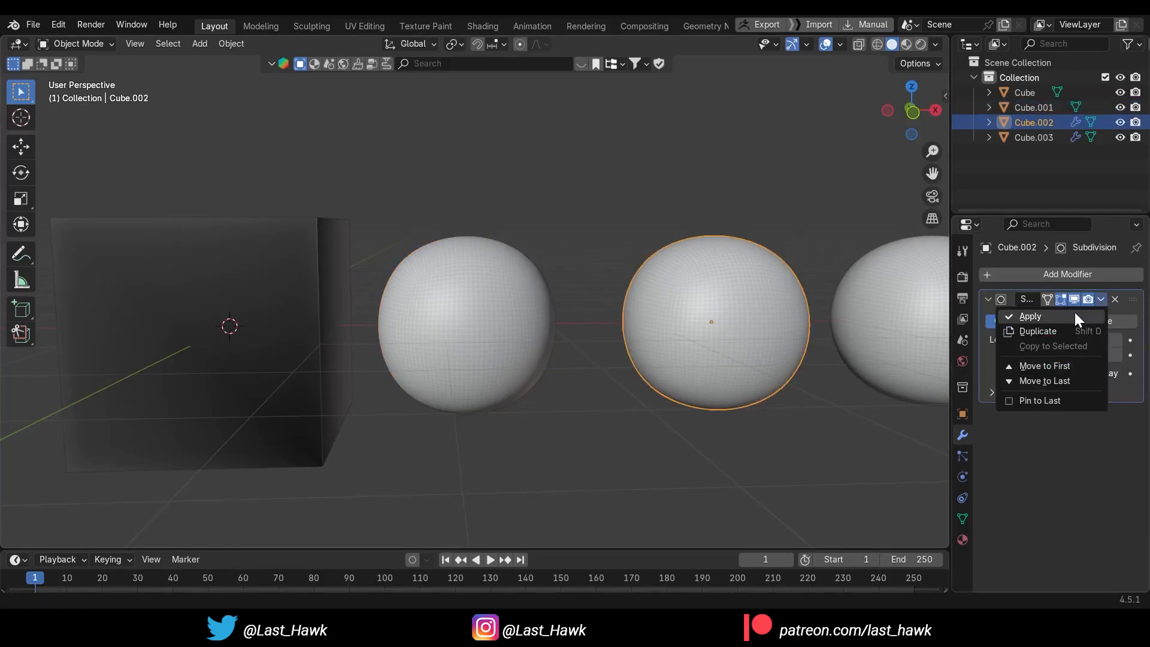
left_click(1076, 312)
left_click(898, 325)
left_click(1100, 298)
left_click(1071, 309)
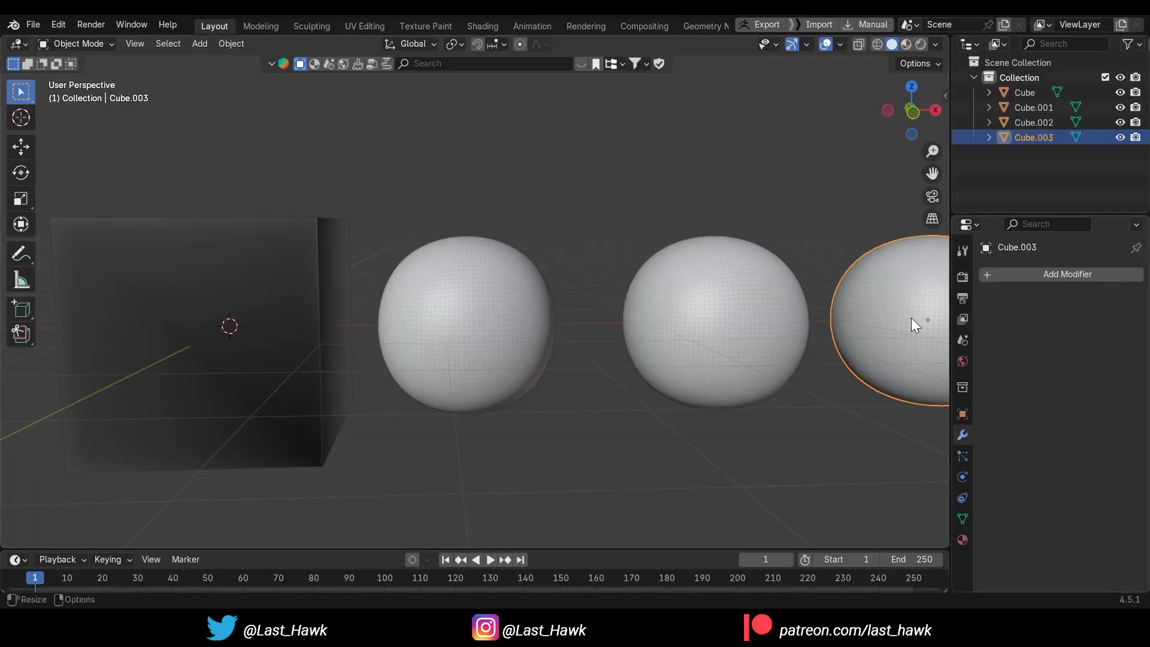
Open the sphere beside the black cube in the Sculpting workspace and reduce the paint brush radius to 36 px
left_click(465, 316)
left_click(303, 26)
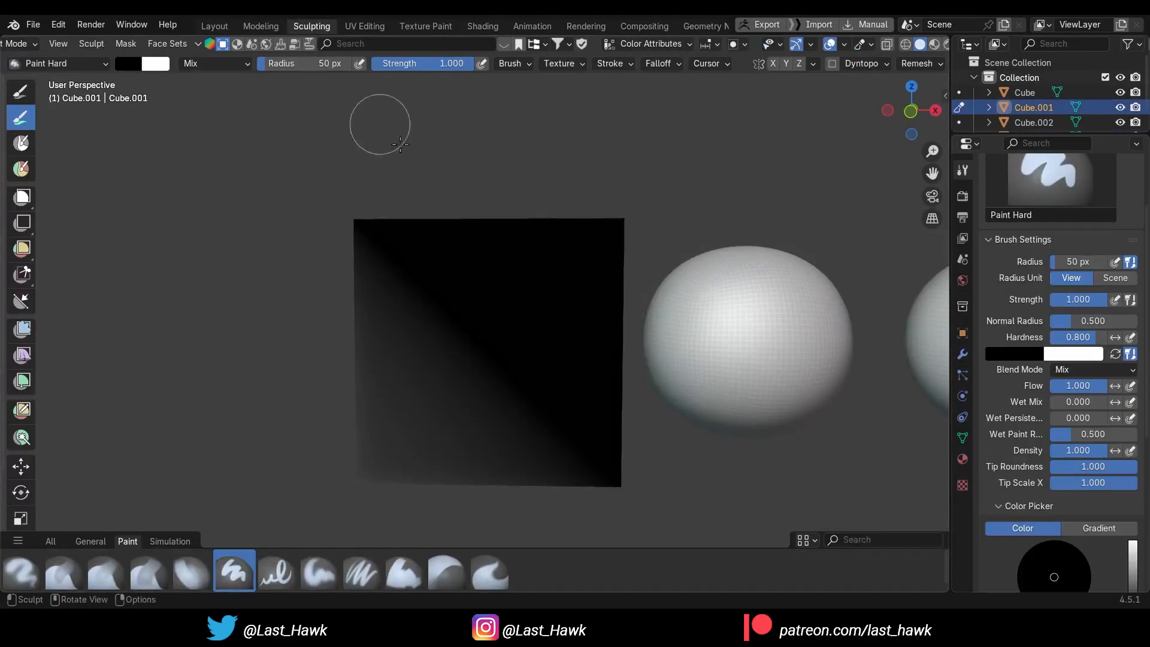
mouse_move(713, 321)
middle_mouse_down()
mouse_move(524, 322)
mouse_move(525, 332)
middle_mouse_up()
scroll(551, 335, "up", 1)
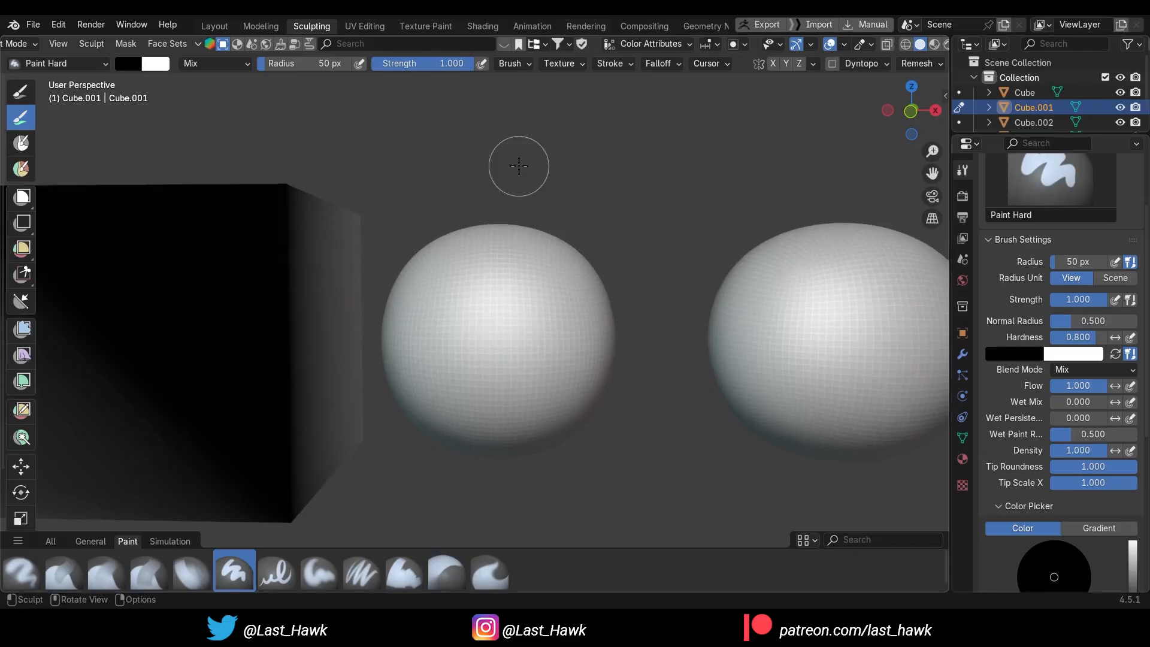
key("bracketleft")
Enable the Screencast Keys display in the viewport
key("n")
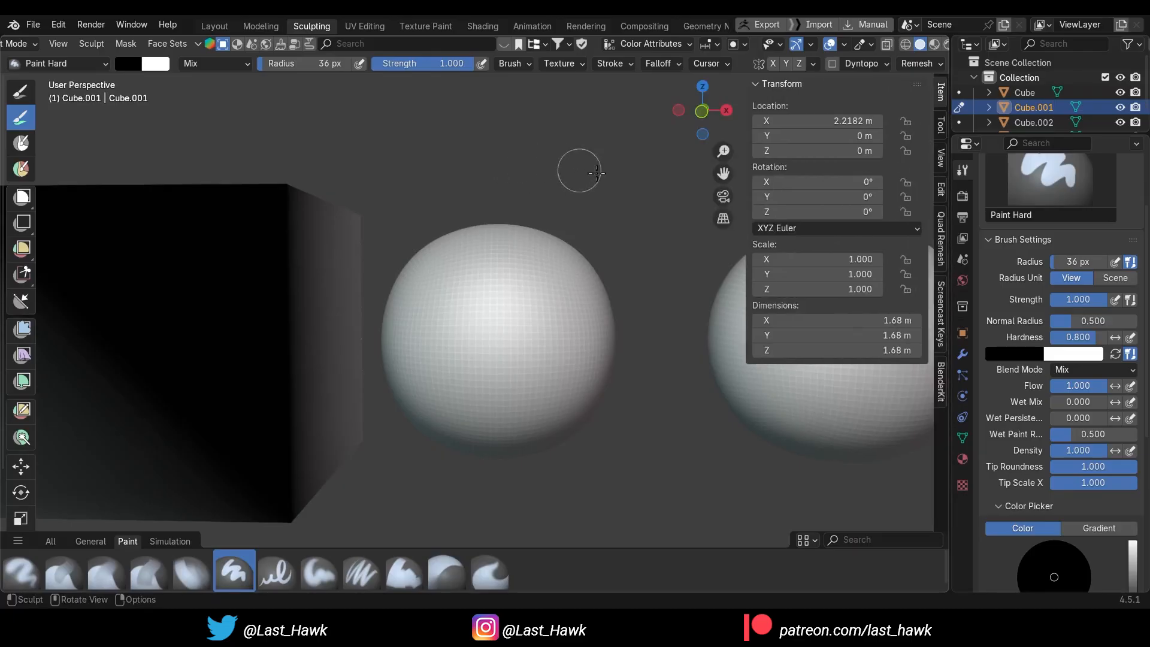
left_click(944, 304)
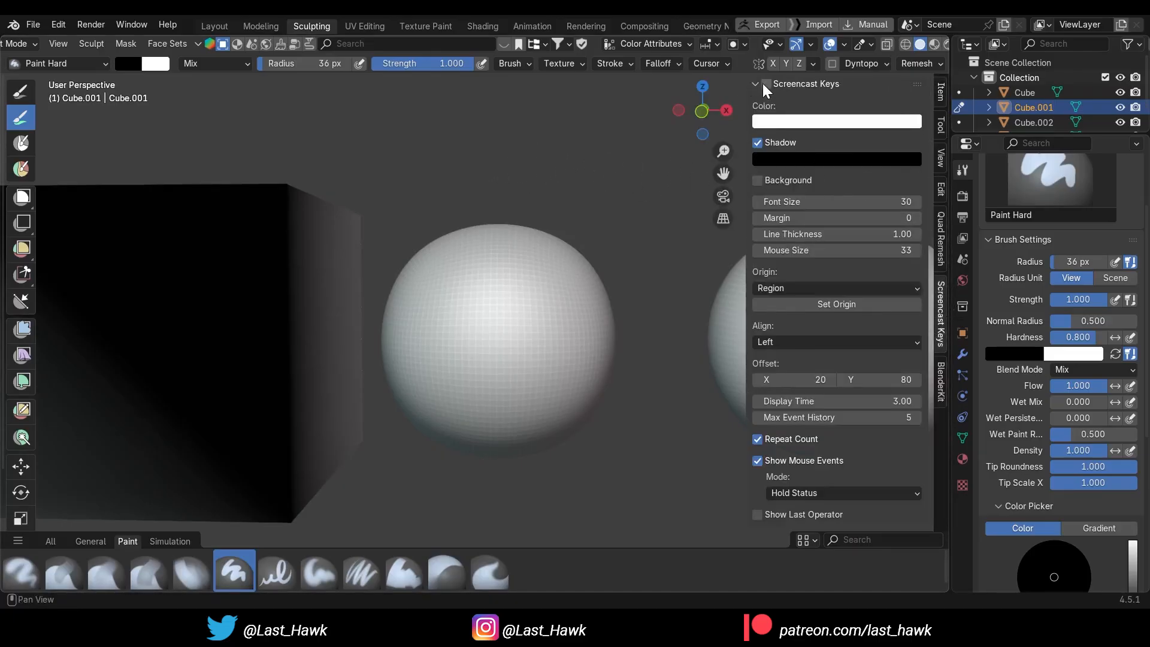
key("n")
Paint a black question mark on the front of the sphere beside the black cube
mouse_move(479, 309)
left_mouse_down()
mouse_move(515, 255)
mouse_move(511, 382)
left_mouse_up()
left_click(508, 423)
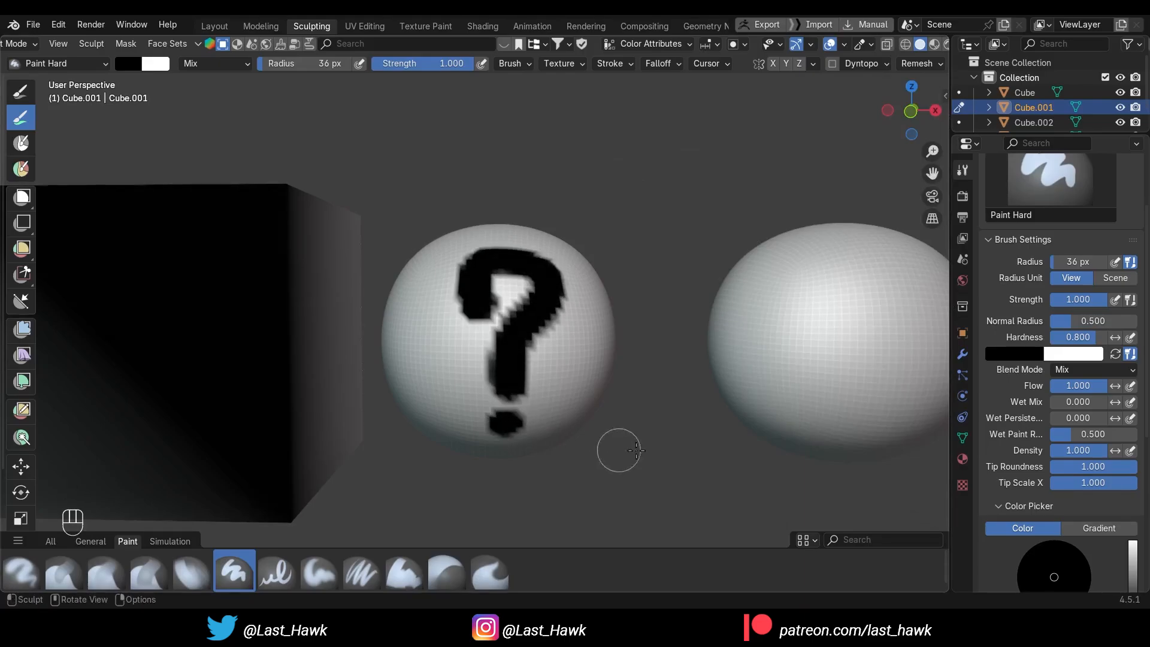
mouse_move(656, 440)
middle_mouse_down("alt+shift")
mouse_move(593, 418)
mouse_move(572, 393)
middle_mouse_up("alt+shift")
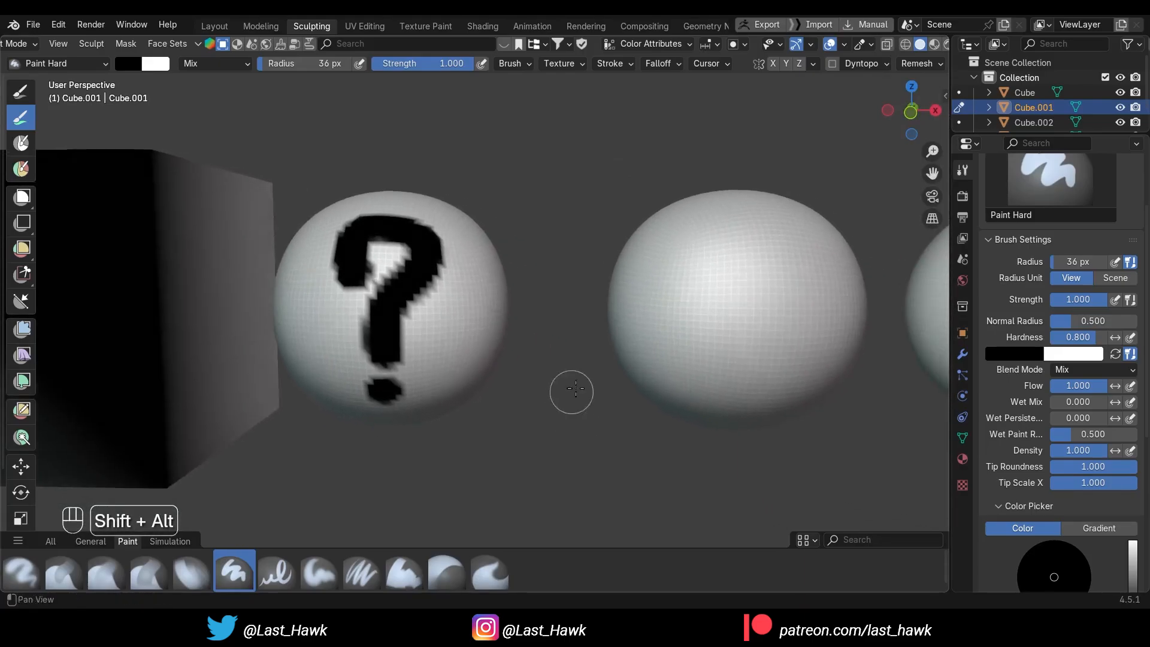
Switch to the front orthographic view and transfer sculpting to the next unpainted sphere in the row
left_click(905, 112)
middle_click_drag(759, 354, 583, 307, "alt+shift")
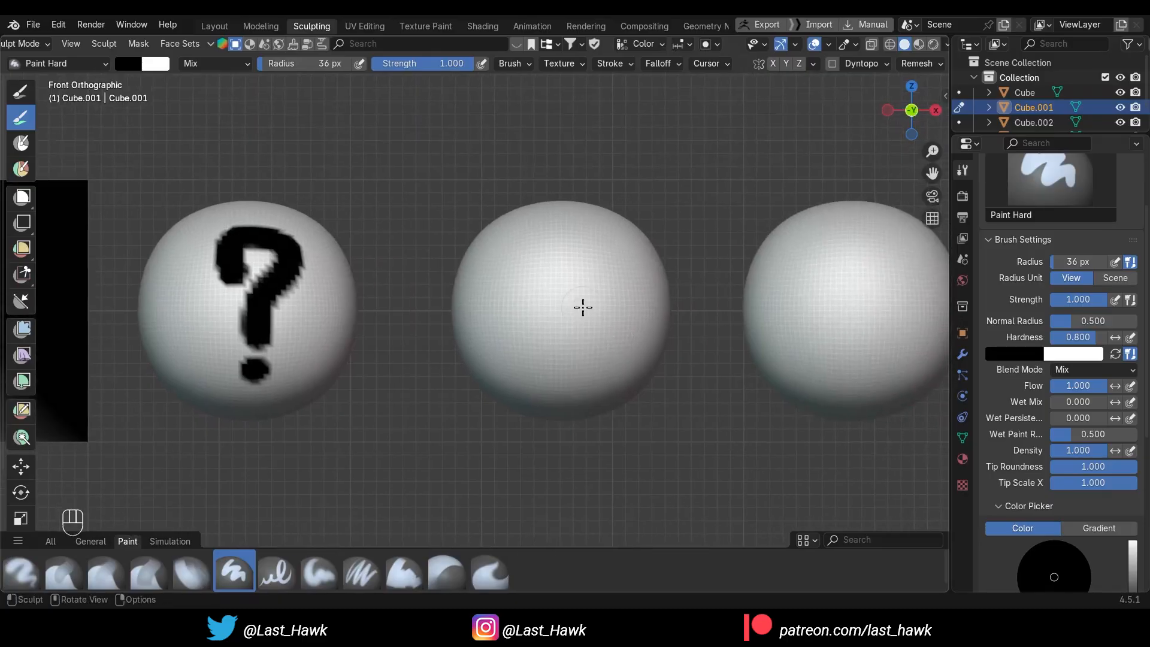
key("alt+q")
left_click(577, 298)
Remesh the active sphere with a voxel size of 0.01 m
scroll(1018, 423, "down", 10)
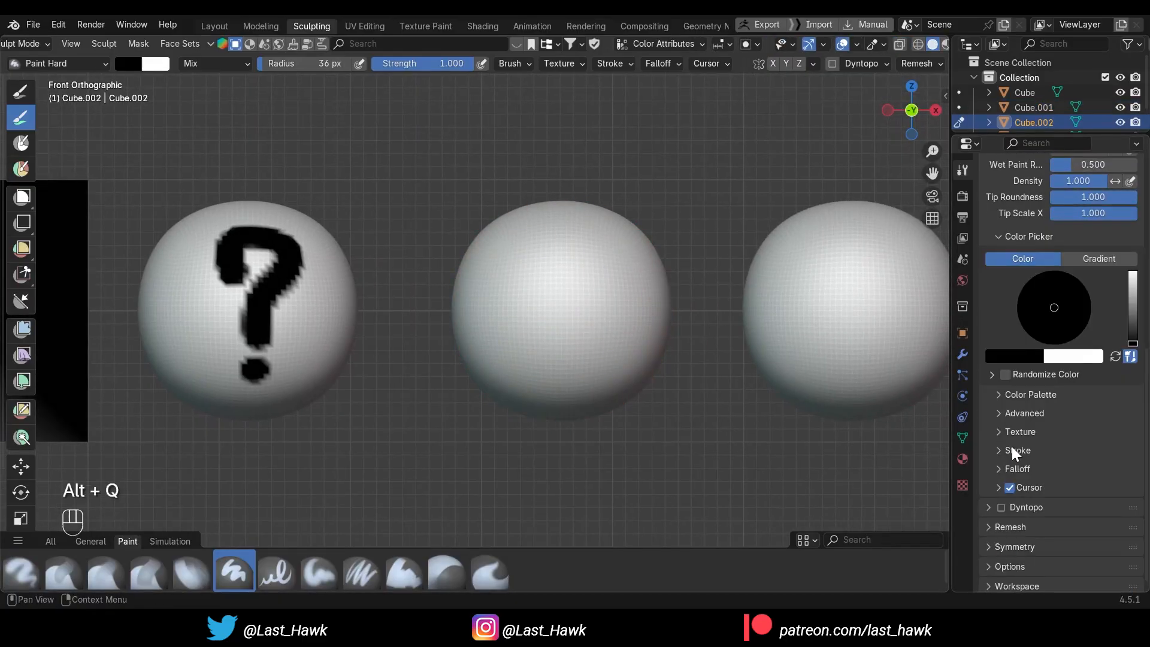
left_click(988, 523)
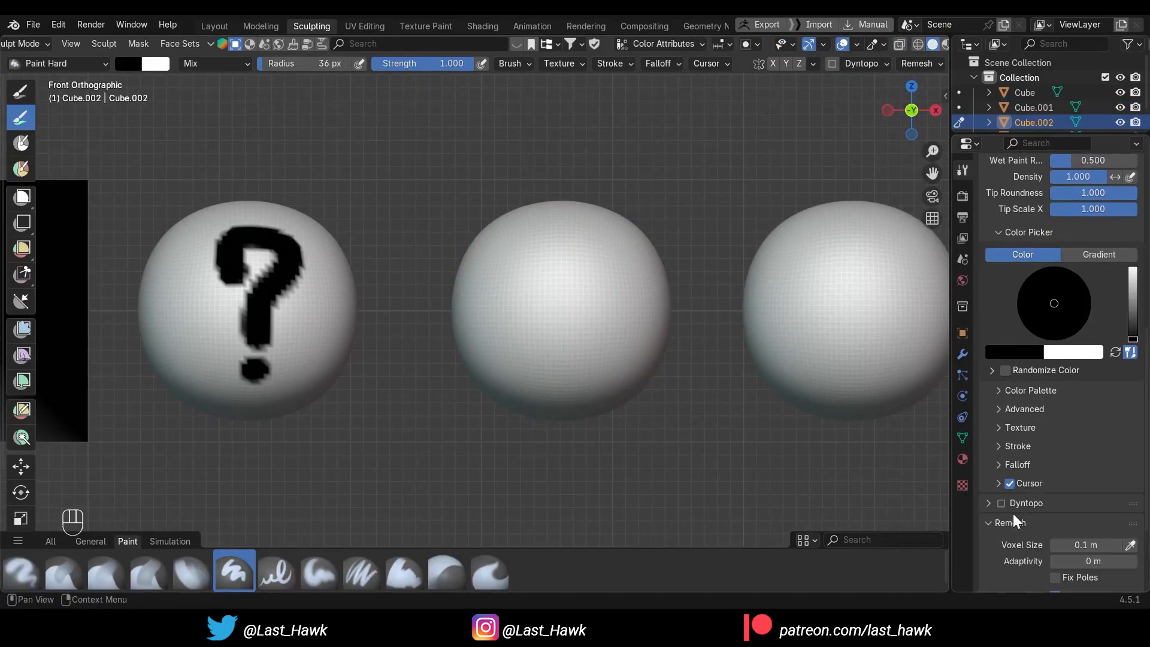
scroll(1018, 510, "down", 3)
left_click(1074, 456)
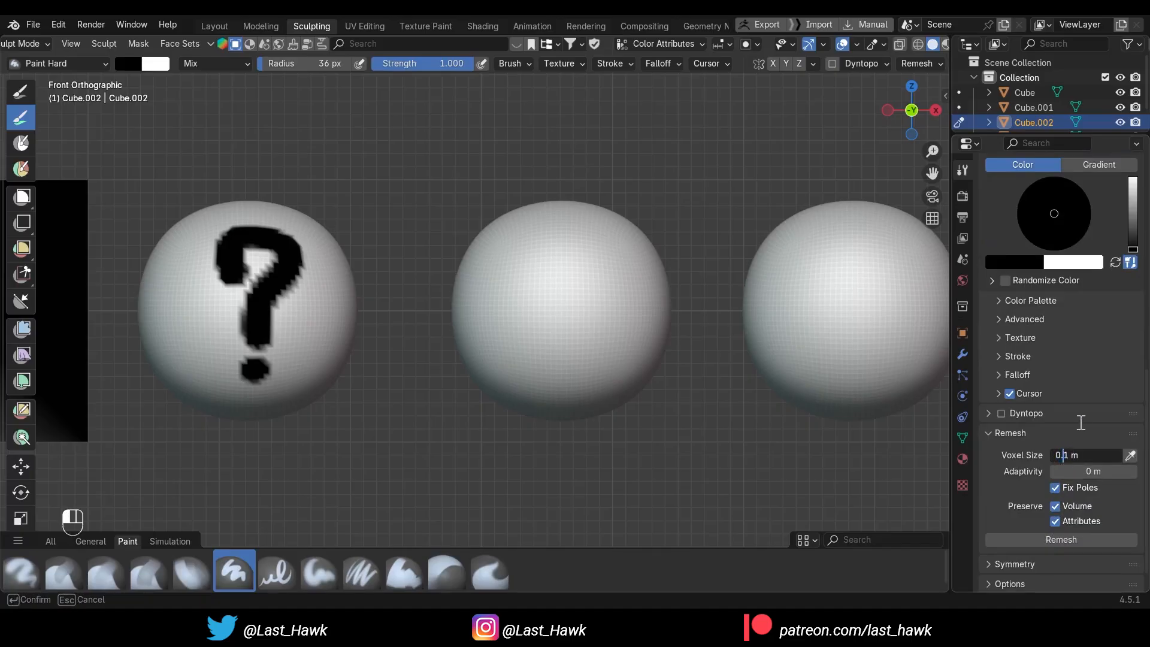
left_click(1047, 538)
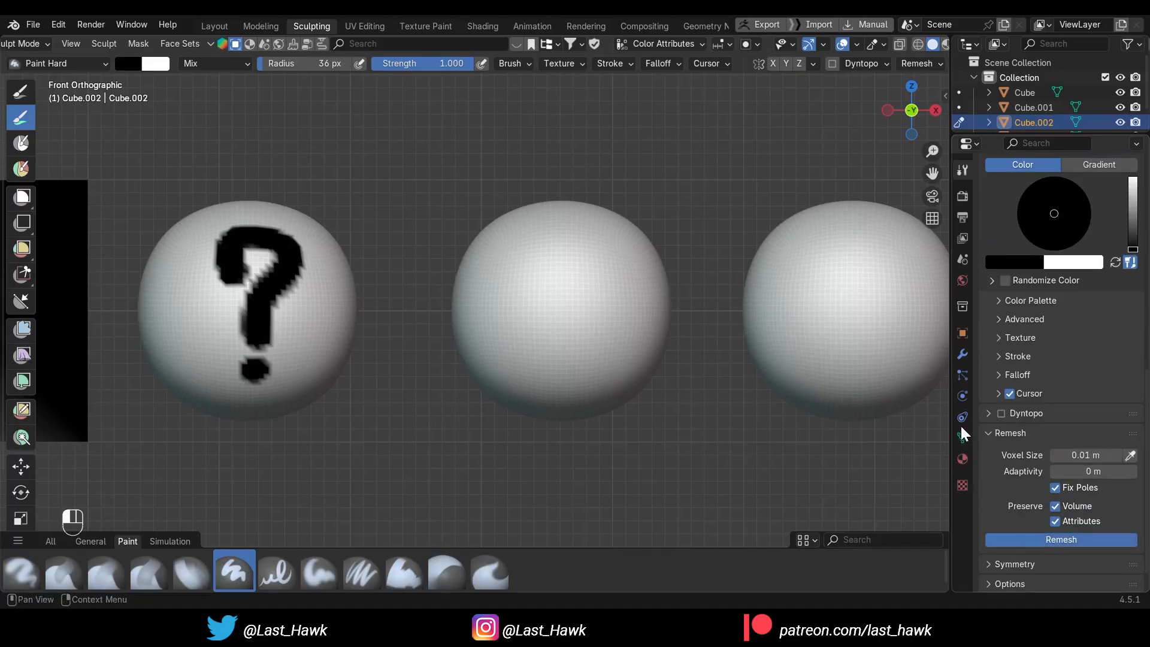
Set the Paint Hard brush's radius unit to Scene
scroll(1019, 359, "up", 2)
scroll(1039, 343, "up", 12)
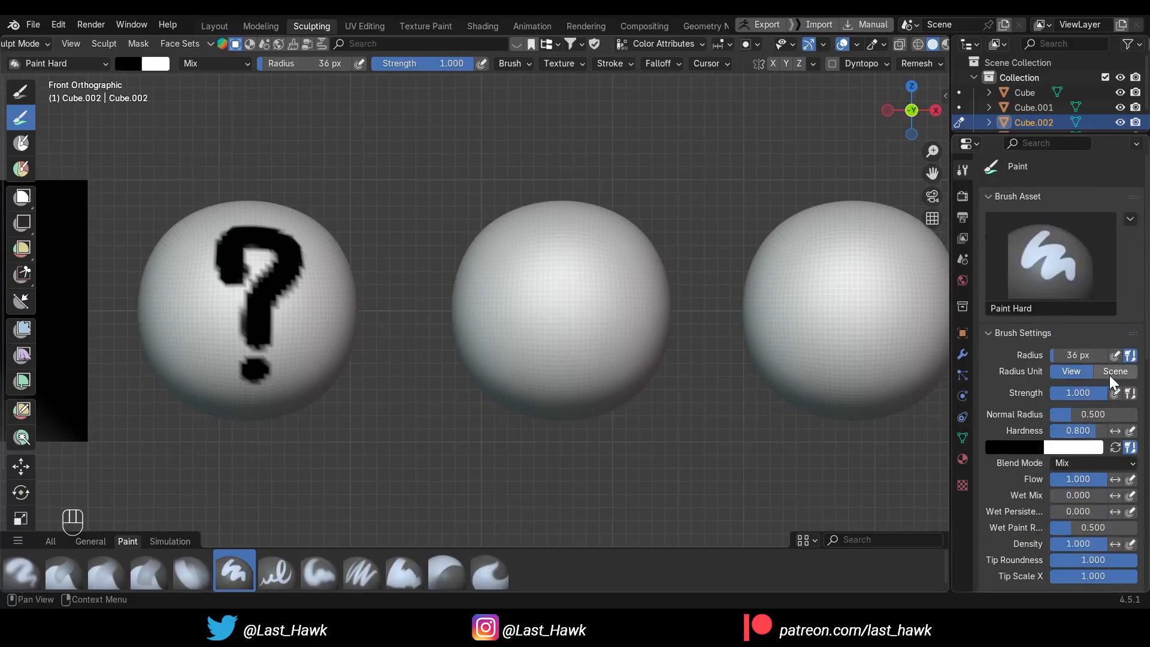
left_click(1110, 375)
middle_click(532, 312, "alt")
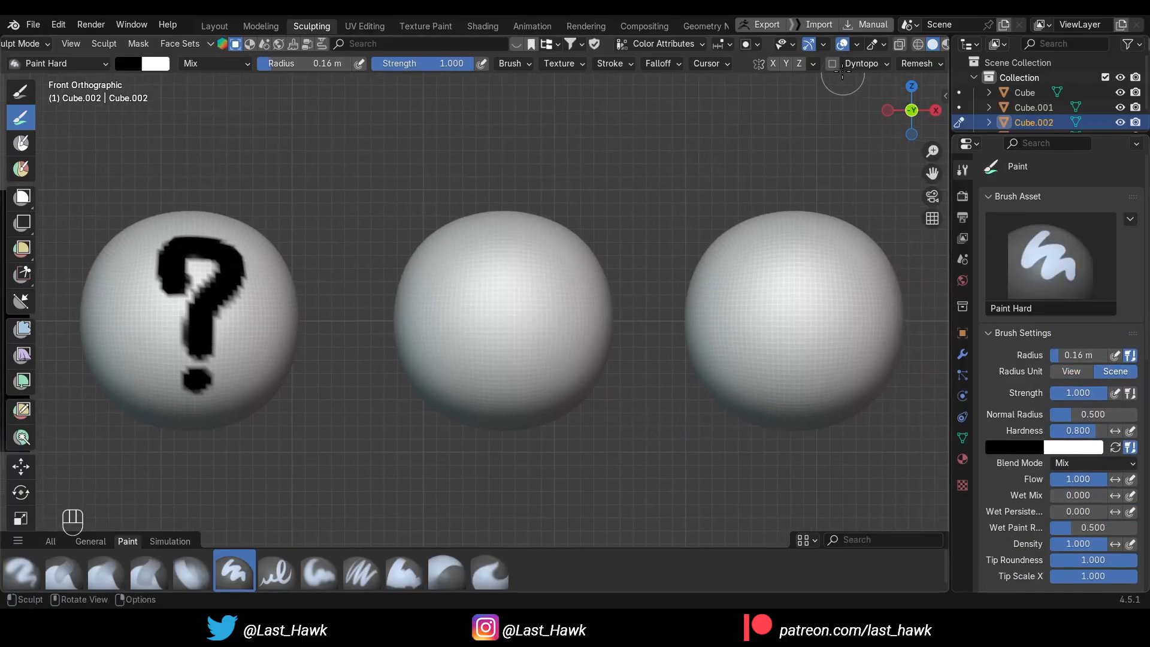
Examine the remeshed middle sphere's mesh density with the wireframe overlay, and turn the overlay off again
scroll(883, 51, "down", 3)
scroll(880, 58, "down", 4)
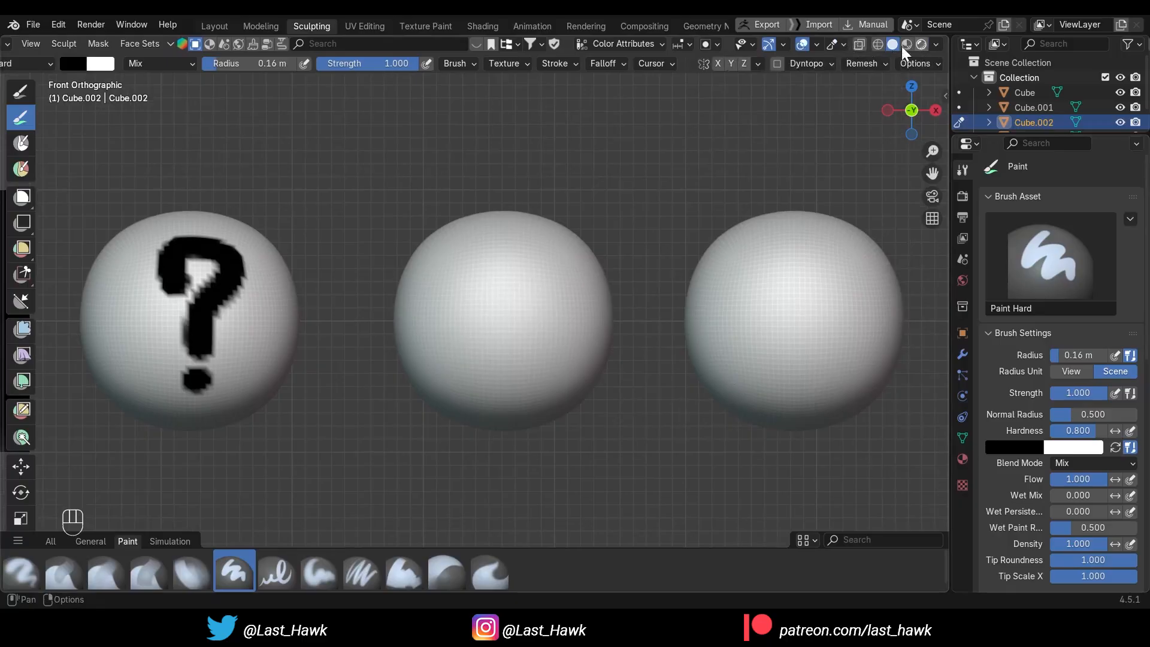
left_click(815, 45)
left_click(723, 293)
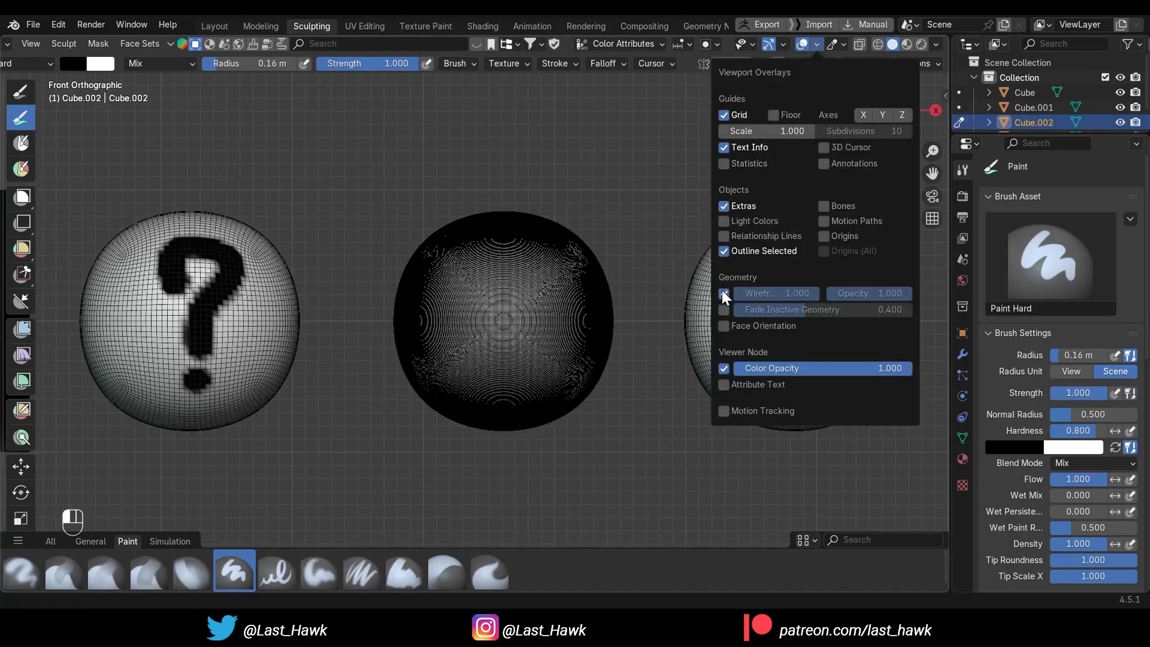
scroll(467, 327, "up", 2)
middle_click_drag(451, 332, 491, 345, "alt+shift")
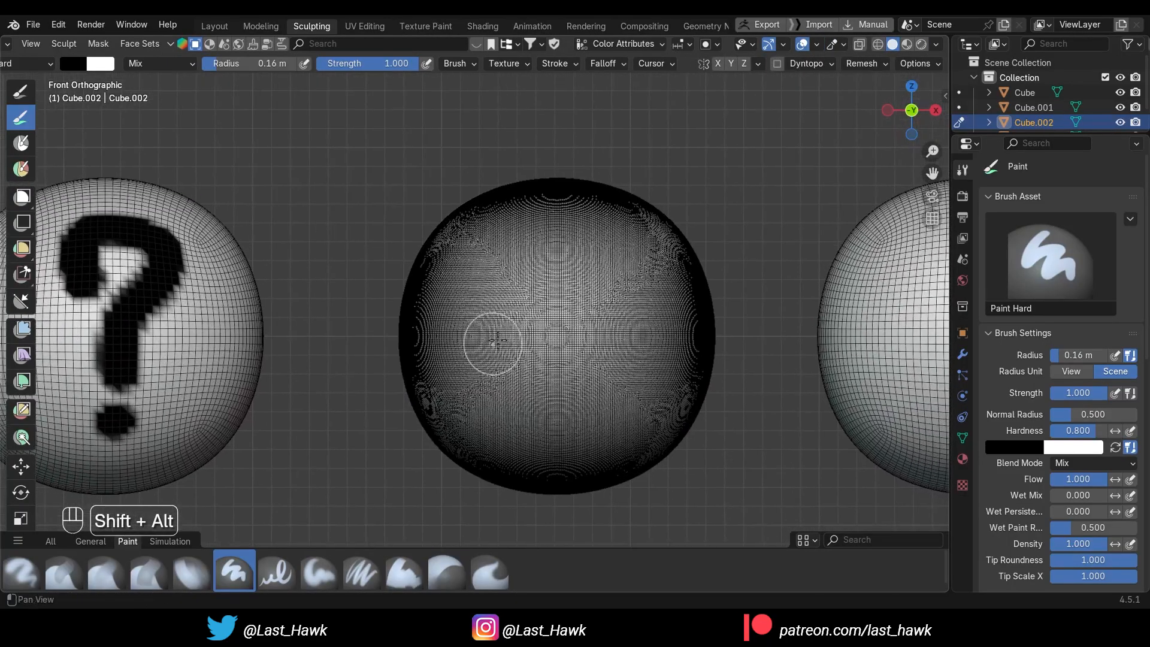
left_click(815, 45)
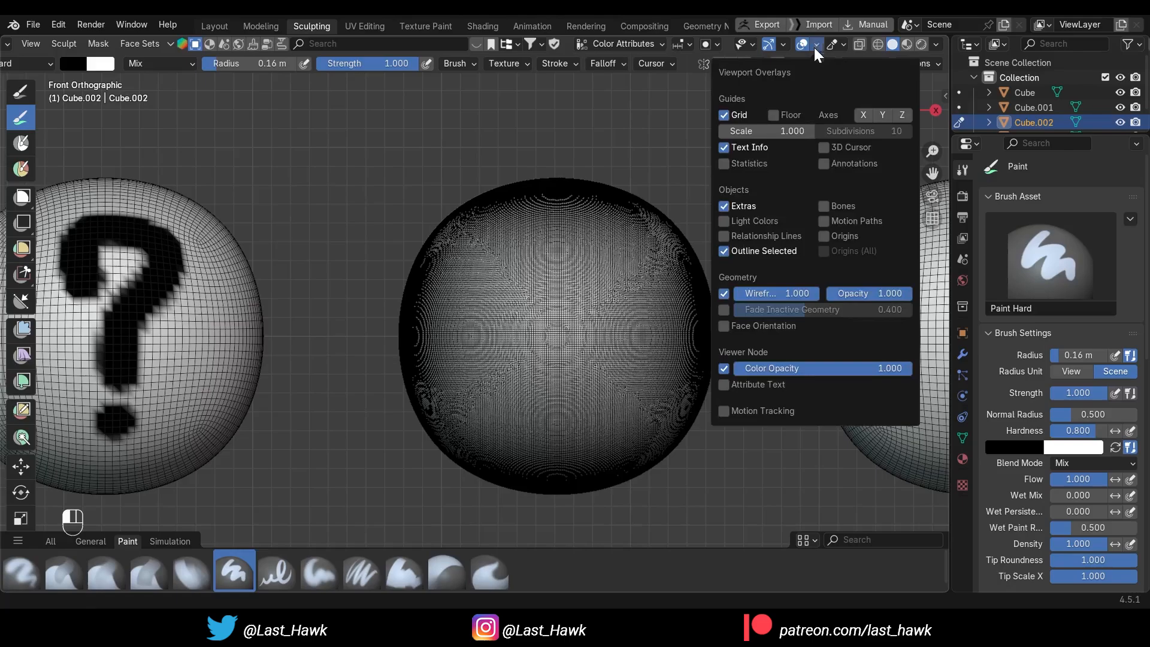
left_click(722, 294)
Paint a black question mark with a dot on the front of the remeshed middle sphere
mouse_move(532, 289)
left_mouse_down()
mouse_move(623, 240)
mouse_move(566, 383)
left_mouse_up()
left_click(552, 451)
scroll(646, 443, "down", 2)
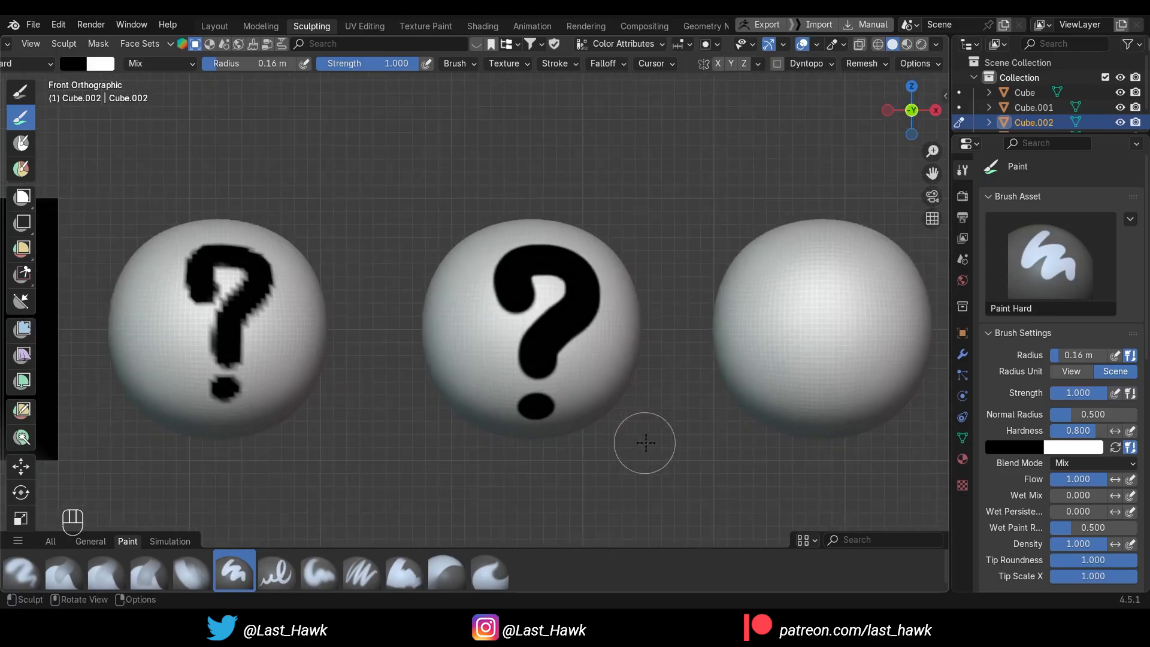
Turn on the wireframe overlay and transfer sculpting to the last unpainted sphere in the row
middle_click_drag(701, 444, 490, 438, "alt+shift")
middle_click_drag(630, 454, 583, 456, "alt+shift")
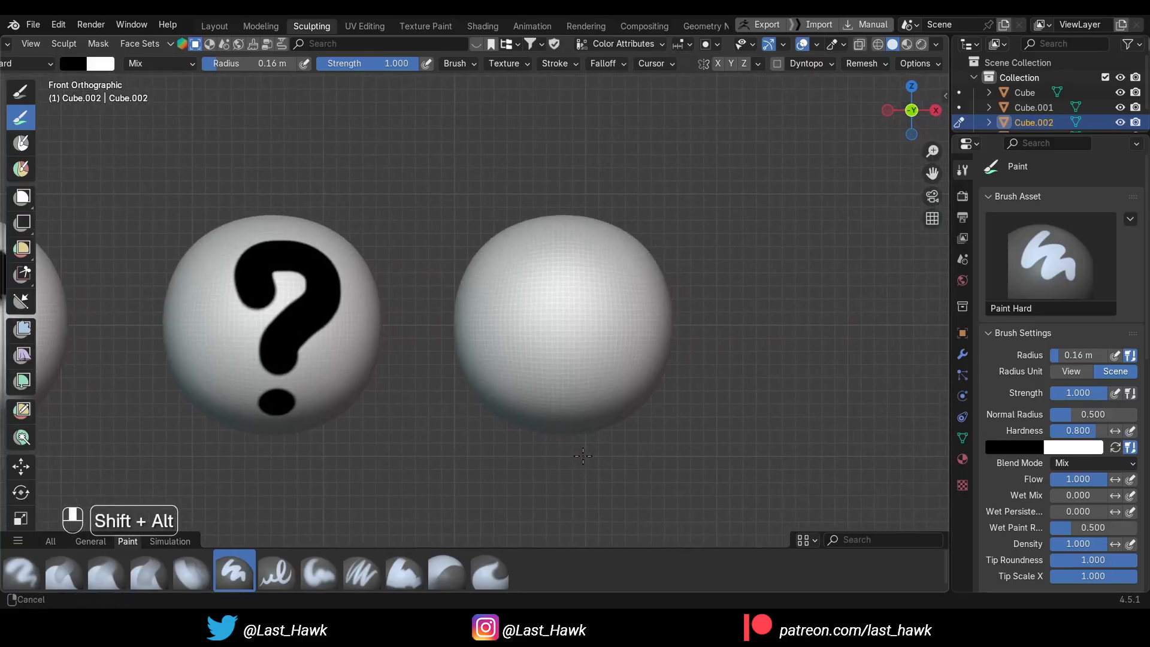
middle_click_drag(752, 336, 680, 329, "alt+shift")
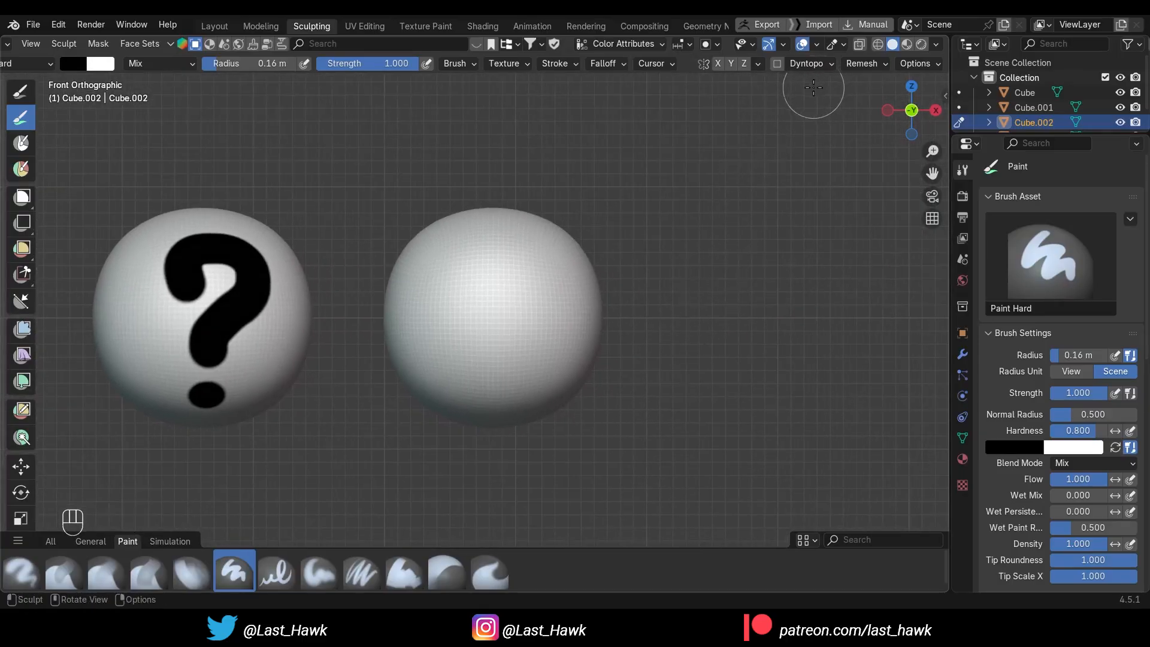
left_click(815, 44)
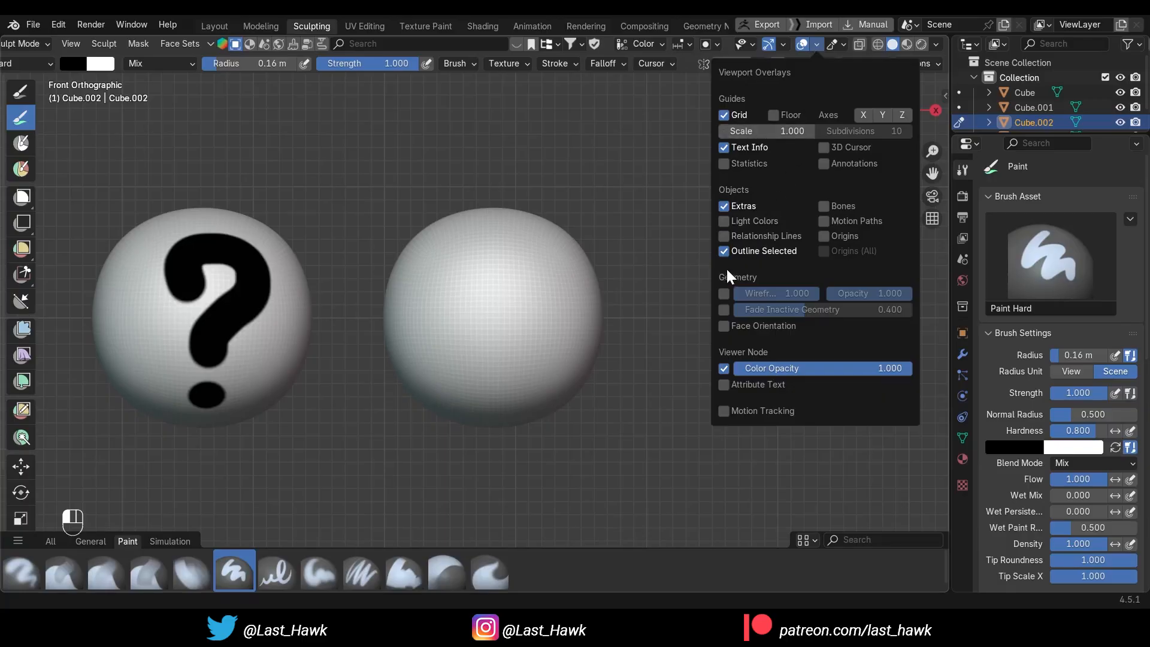
left_click(724, 293)
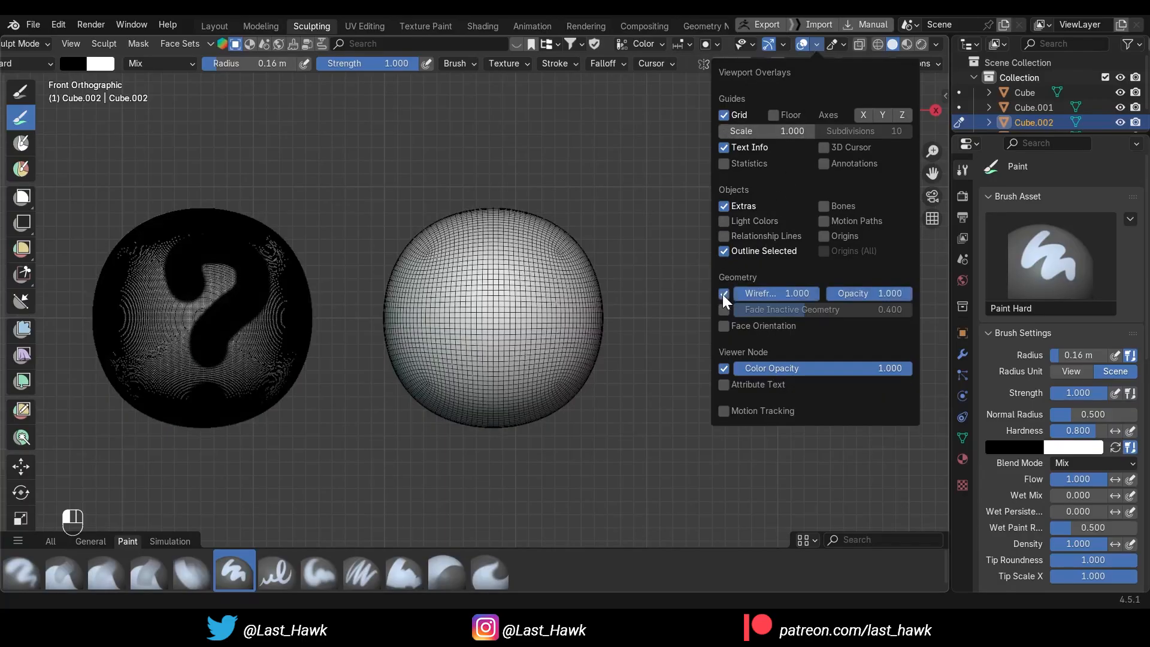
key("alt+q")
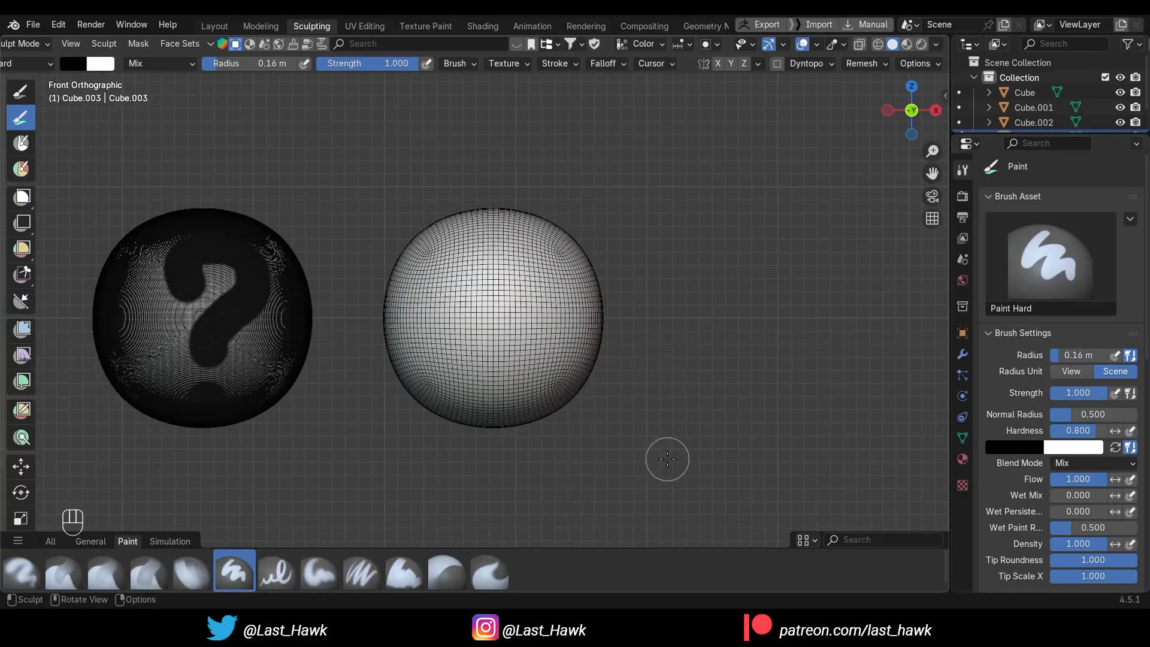
Enable Dyntopo on the active sphere, accepting the loss of attribute data, and choose the Density brush
left_click(777, 64)
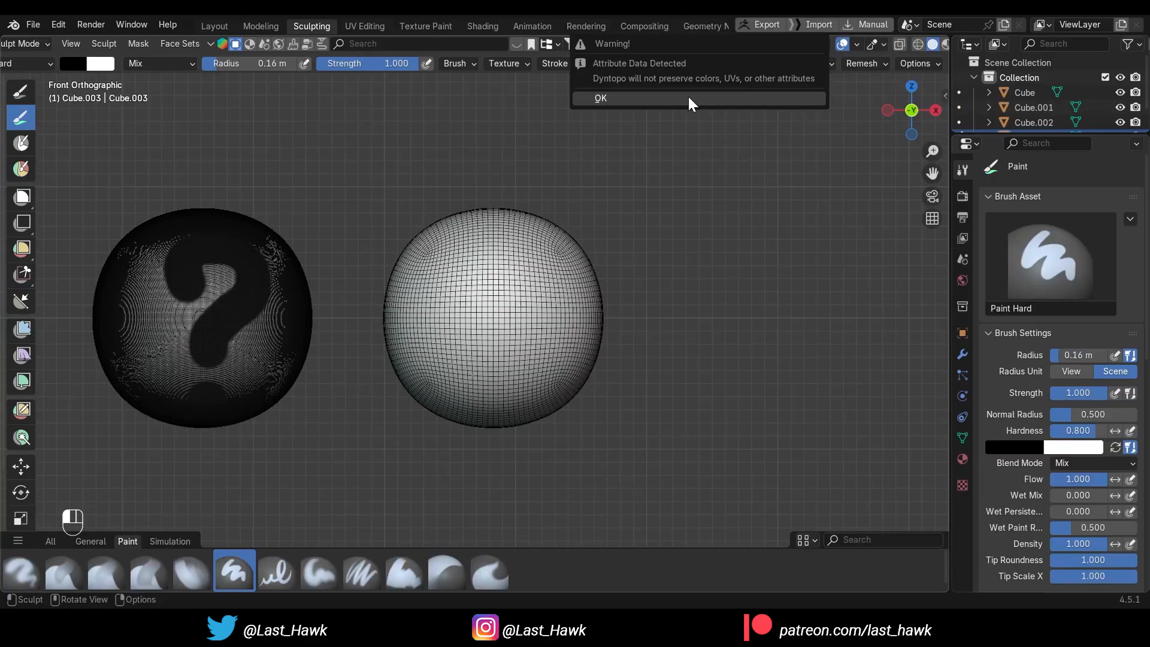
left_click(689, 99)
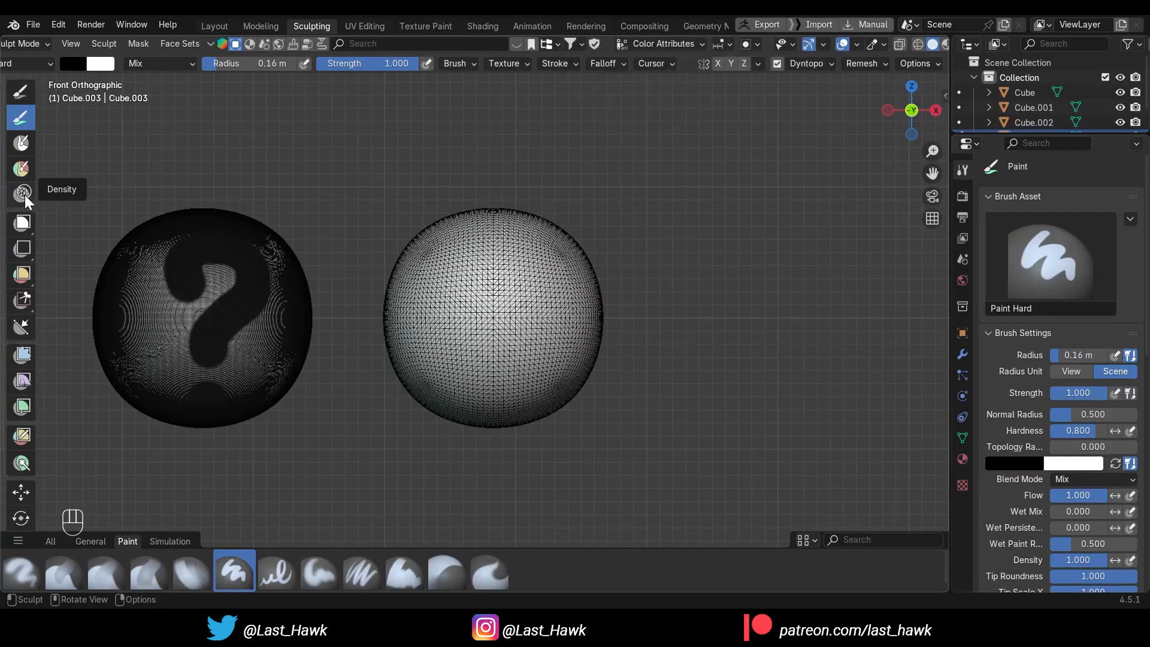
left_click(24, 193)
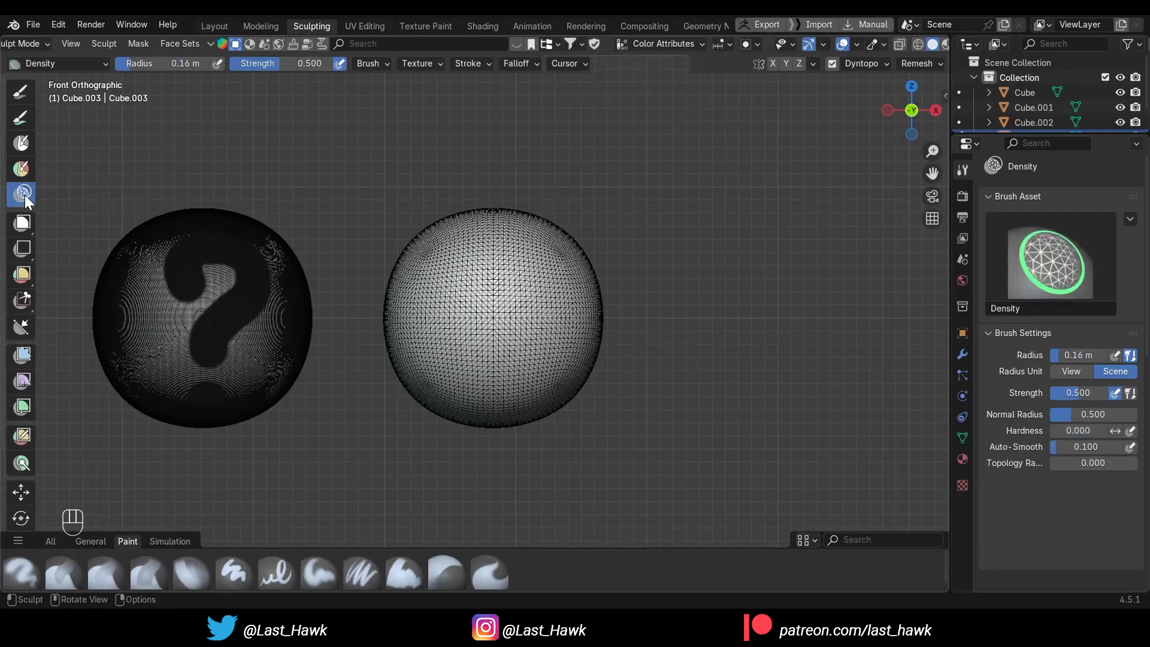
left_click(90, 541)
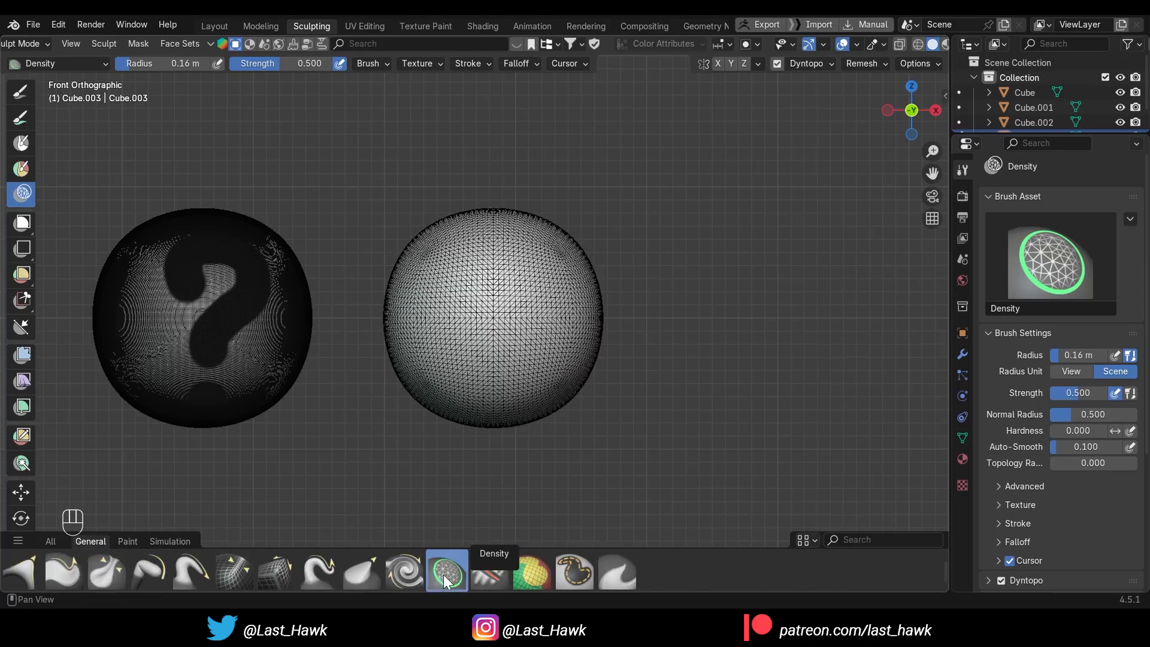
Try a Density brush stroke across the upper front of the active sphere and undo it
scroll(486, 307, "up", 2)
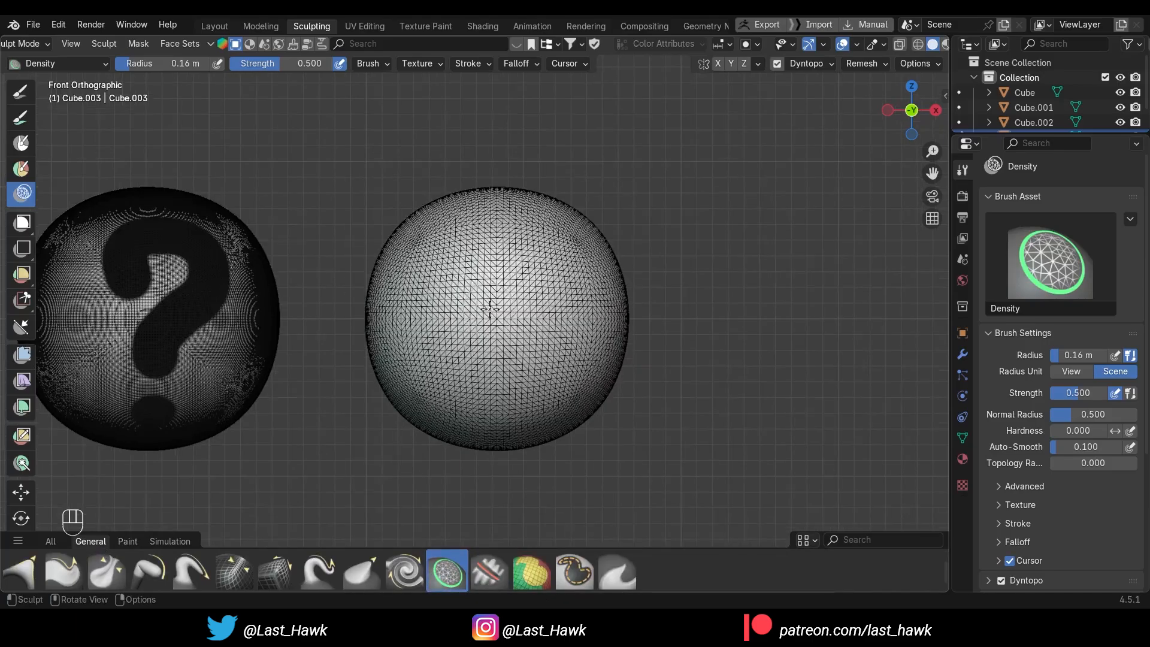
left_click_drag(444, 275, 540, 265)
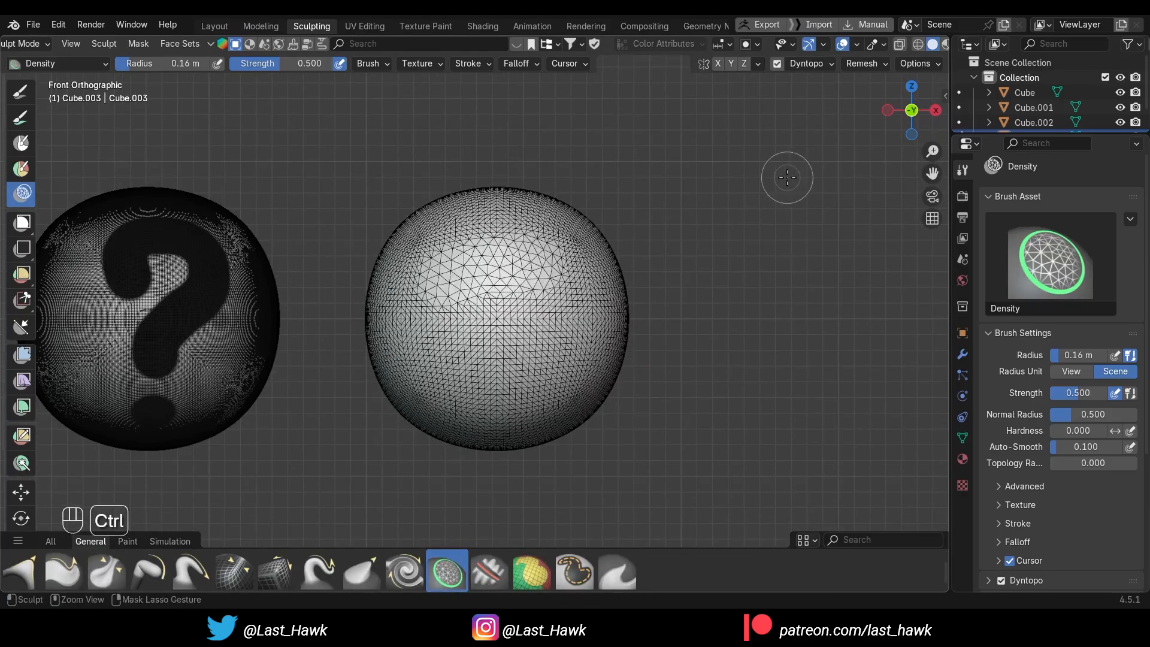
key("ctrl+z")
Try a Density stroke on the sphere's upper front with the Dyntopo detail size set to 6 px, and undo the stroke
left_click(831, 65)
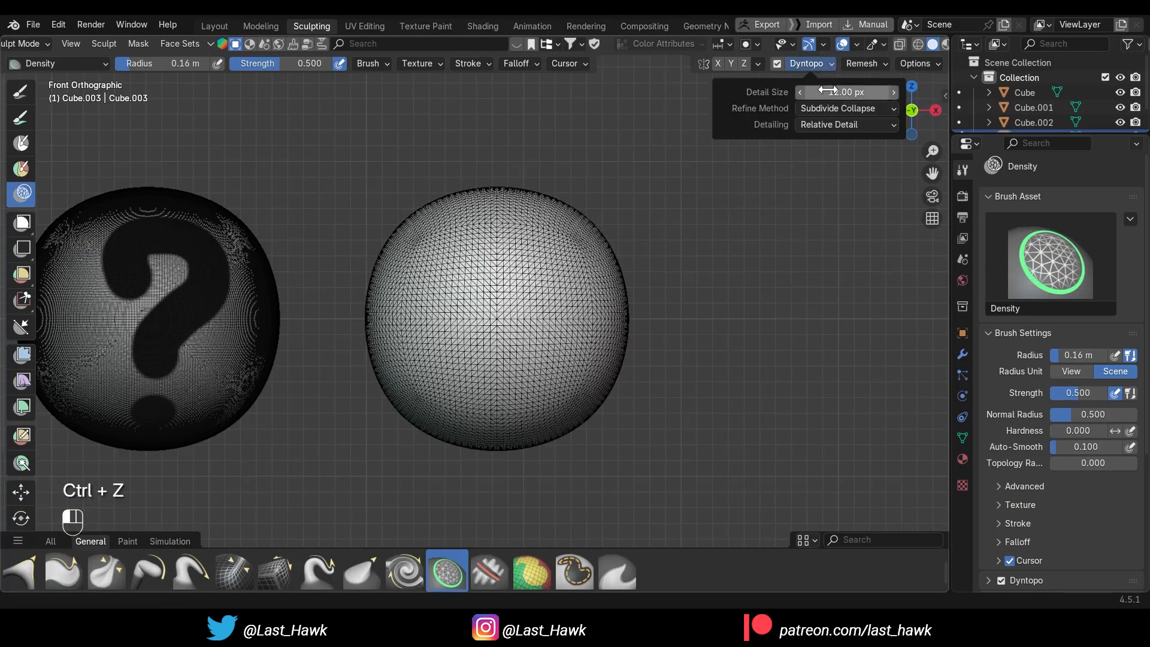
left_click(822, 93)
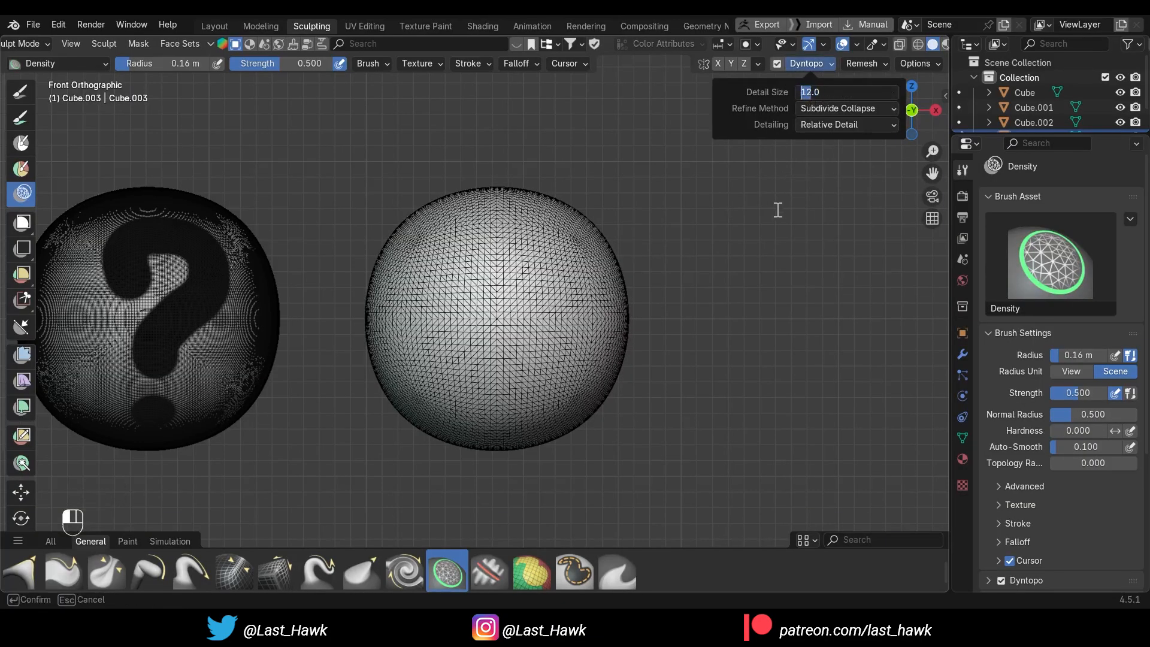
type("6")
key("Return")
left_click_drag(446, 276, 539, 267)
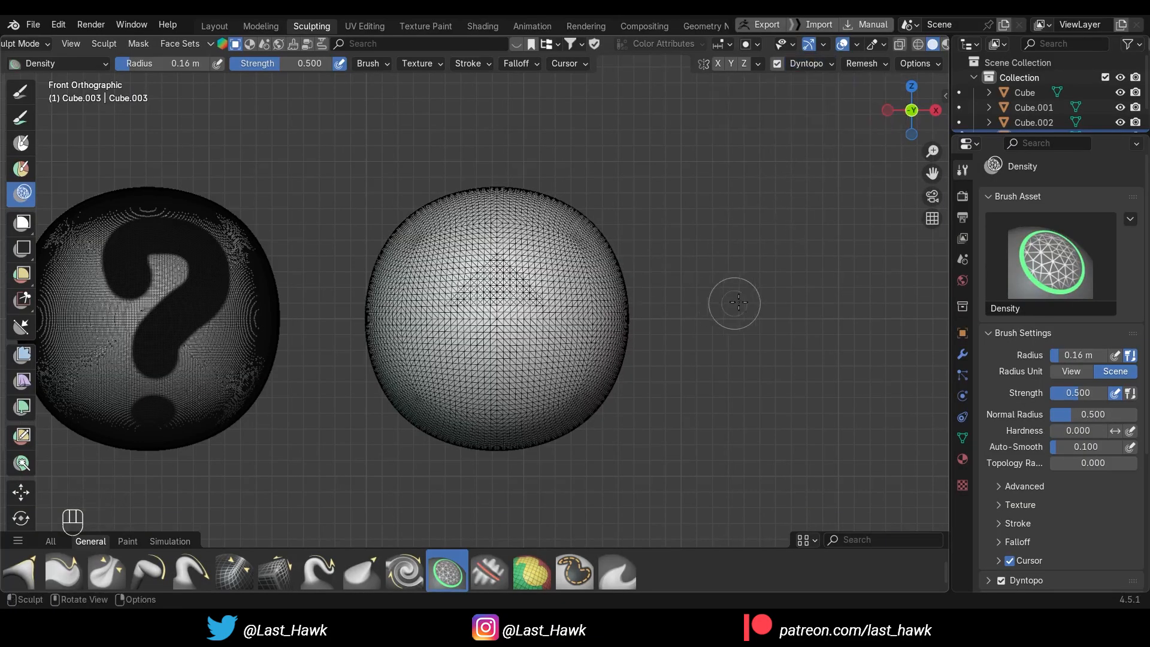
key("ctrl+z")
Set the Dyntopo detail size to 1 px
left_click(828, 65)
left_click(810, 92)
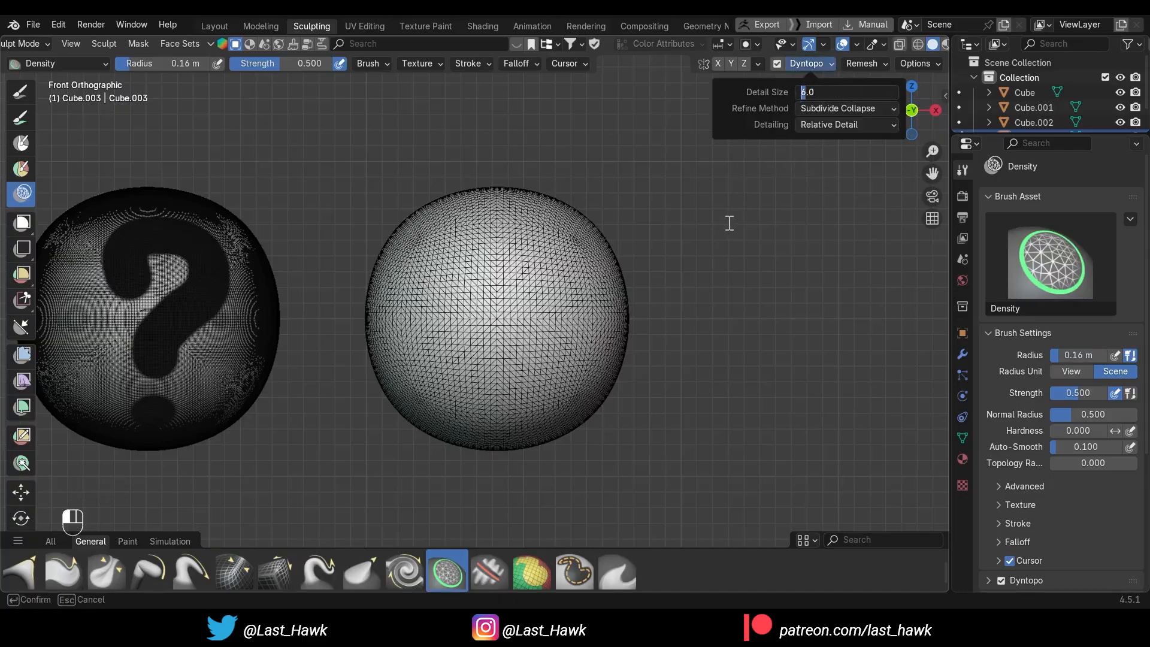
type("1")
key("Return")
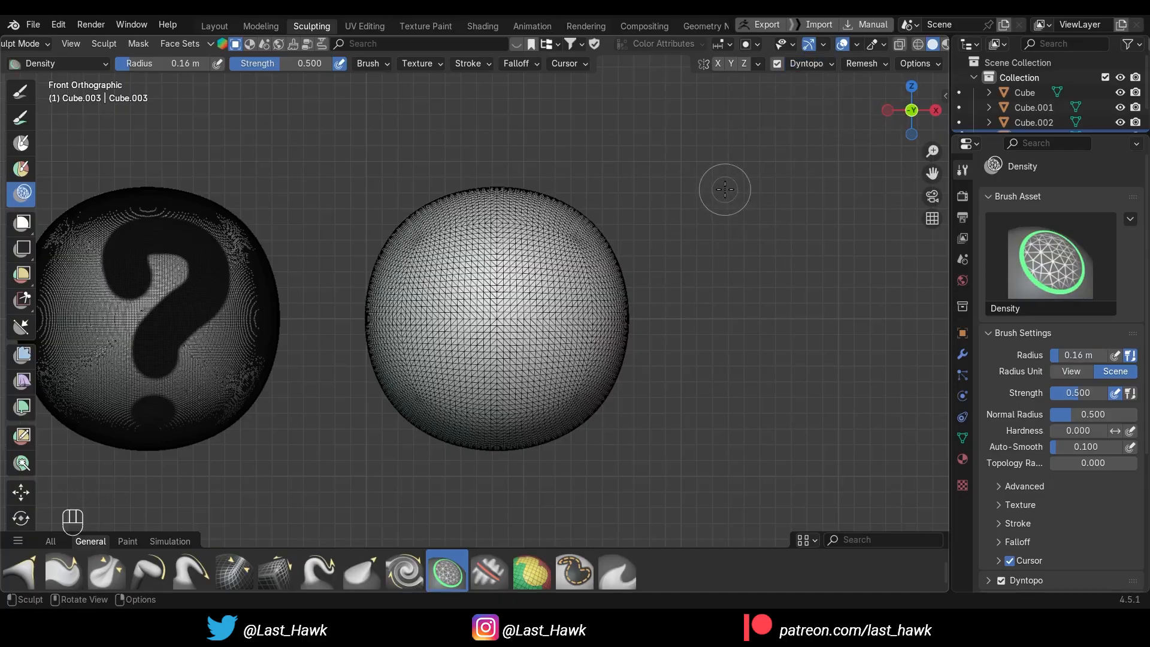
Enlarge the Density brush radius to 0.38 m and densify the mesh across the front of the active sphere
key("bracketright")
key("bracketright")
key("bracketright")
key("bracketright")
key("bracketright")
key("bracketright")
key("bracketright")
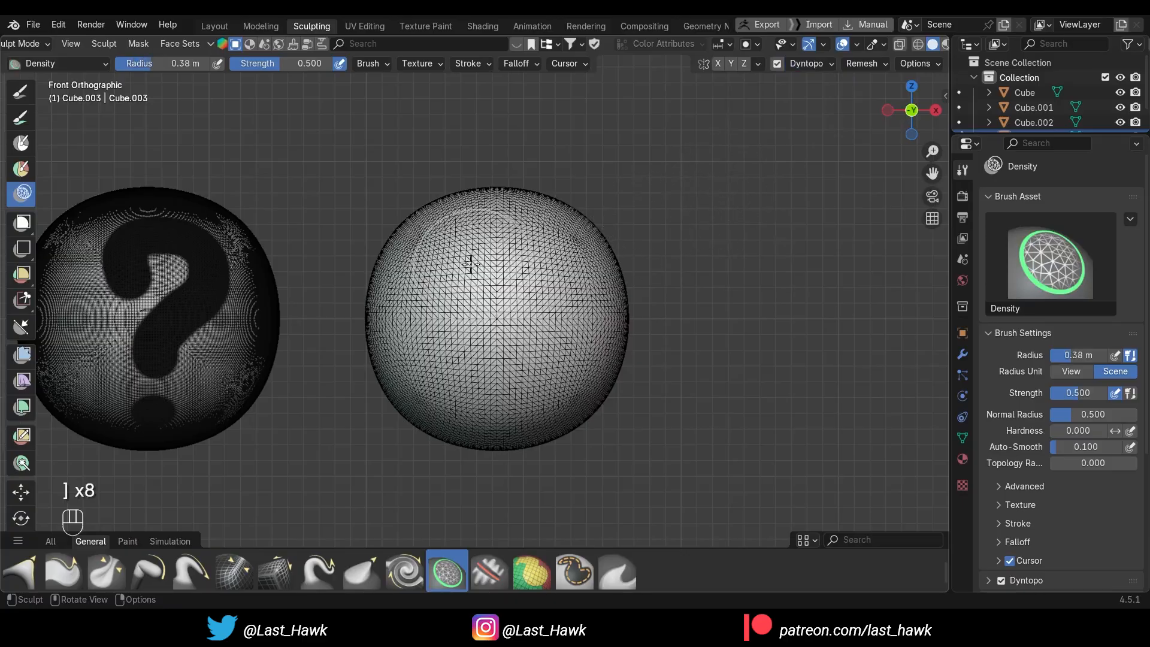
left_click_drag(448, 260, 575, 273)
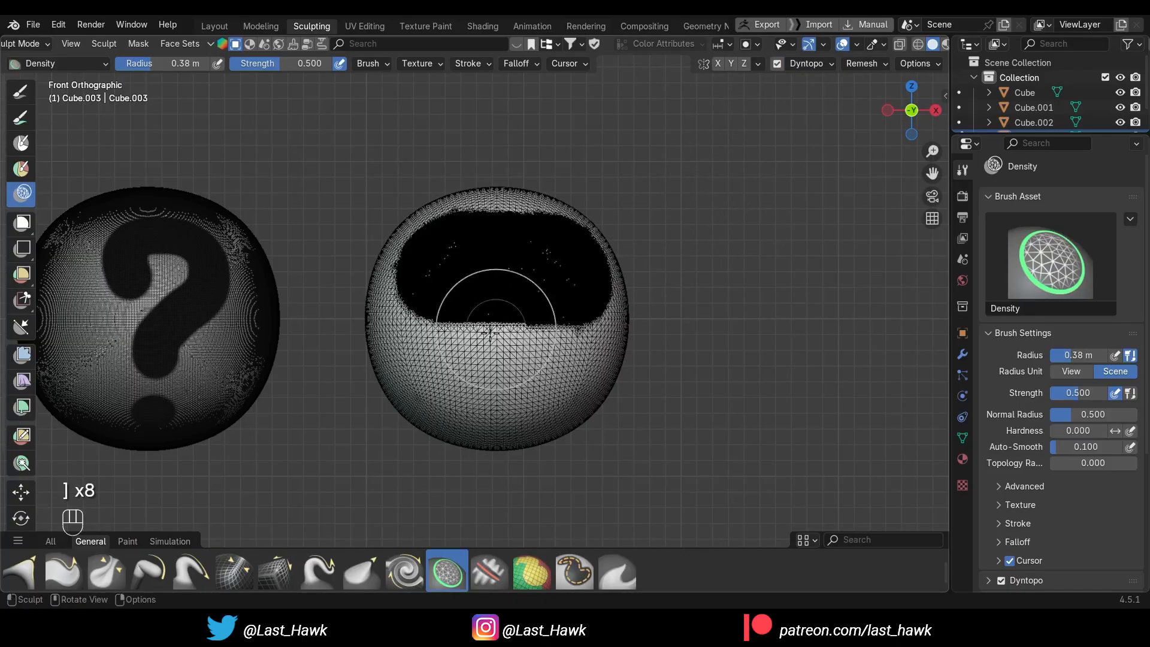
mouse_move(420, 356)
left_mouse_down()
mouse_move(548, 362)
mouse_move(669, 324)
left_mouse_up()
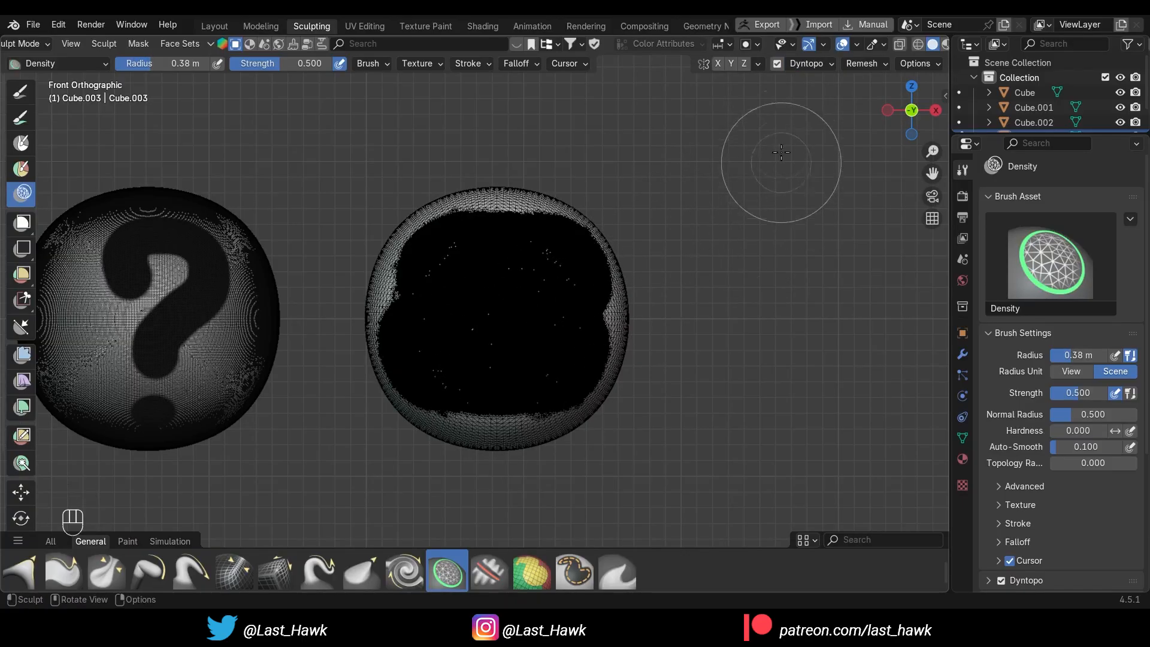
Disable Dyntopo and hide the wireframe overlay
left_click(776, 63)
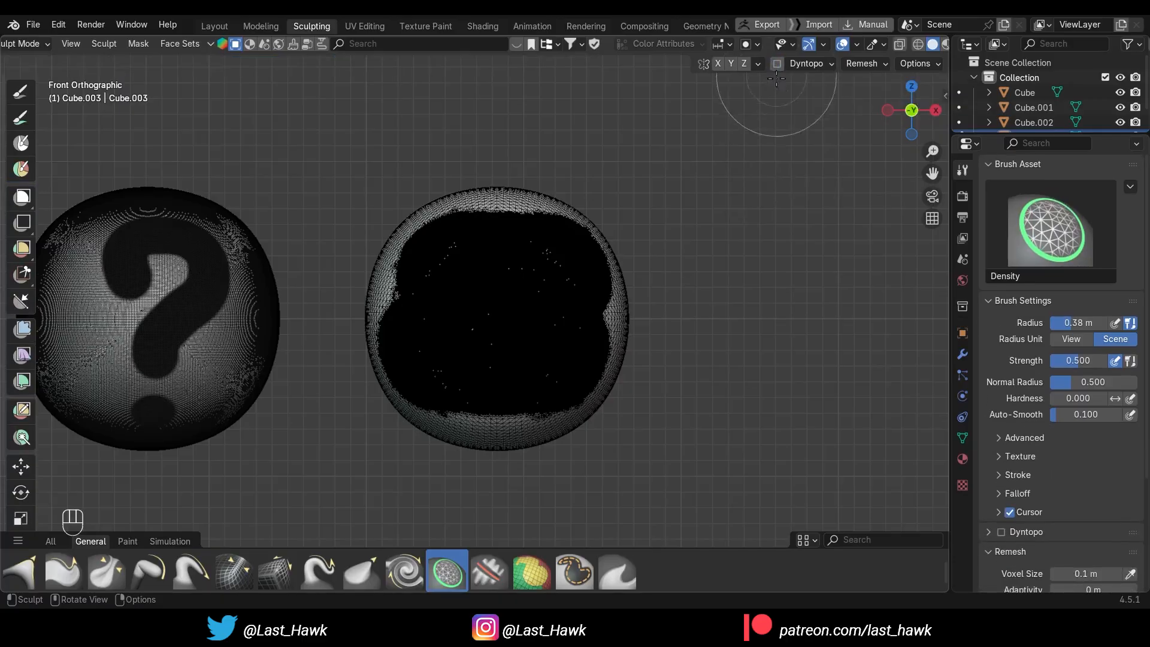
left_click(856, 45)
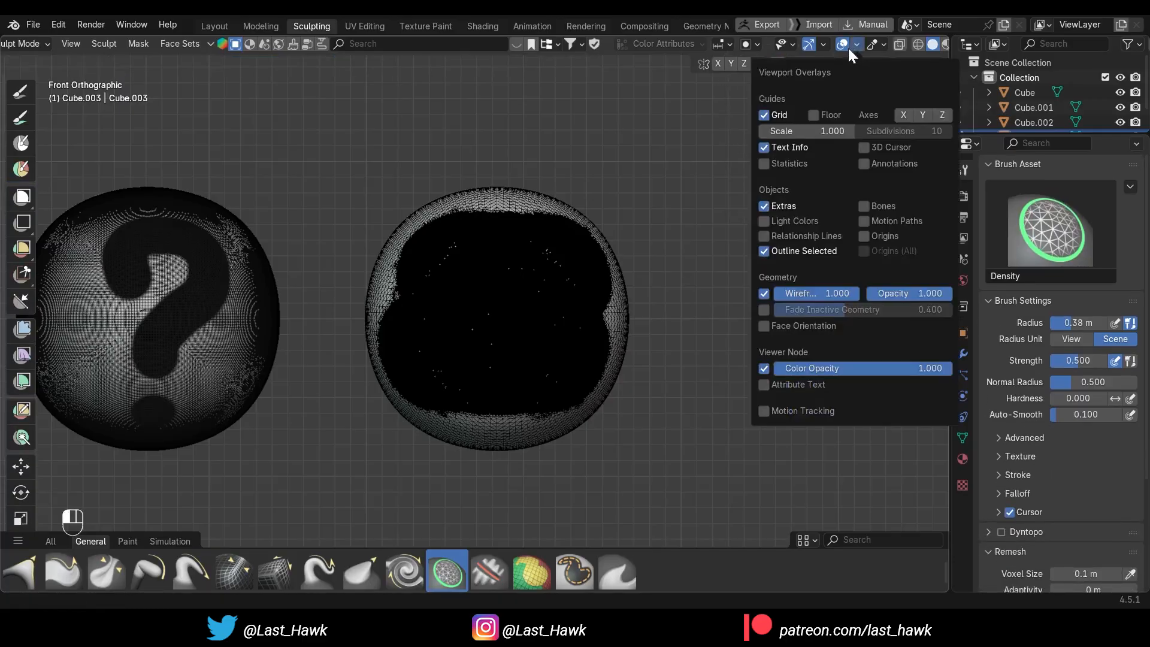
left_click(765, 293)
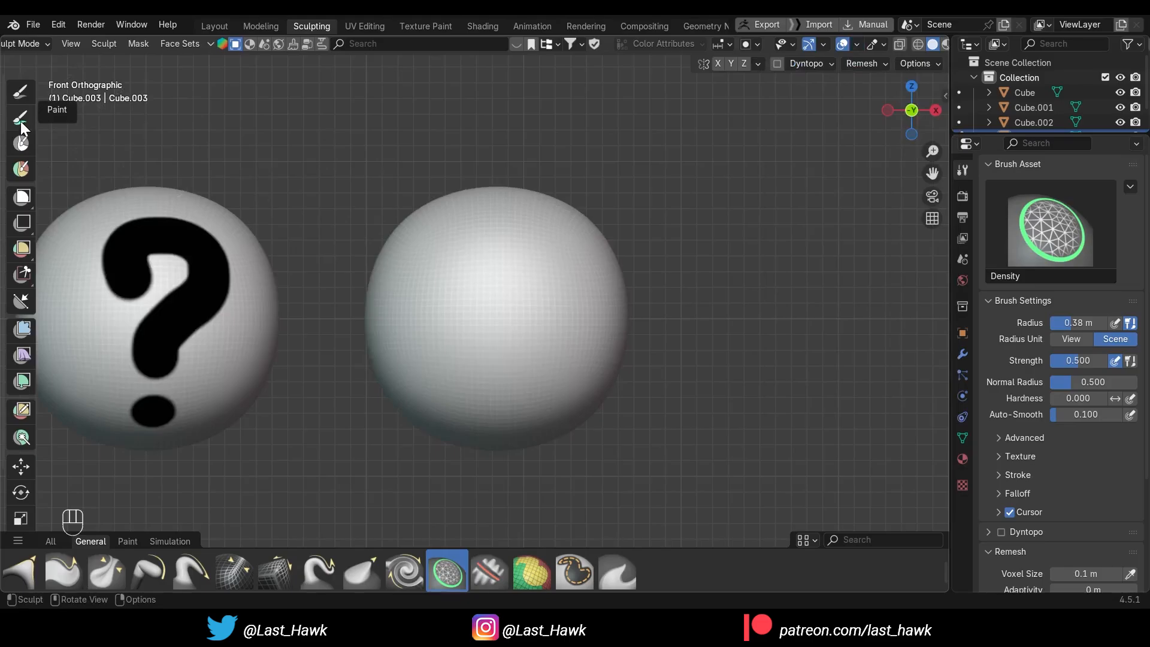
Paint a black question mark on the densified front of the sphere using Paint Hard with a 0.12 m radius
left_click(22, 123)
key("bracketleft")
key("bracketleft")
key("bracketleft")
key("bracketleft")
key("bracketleft")
key("bracketleft")
key("bracketleft")
key("bracketleft")
key("bracketleft")
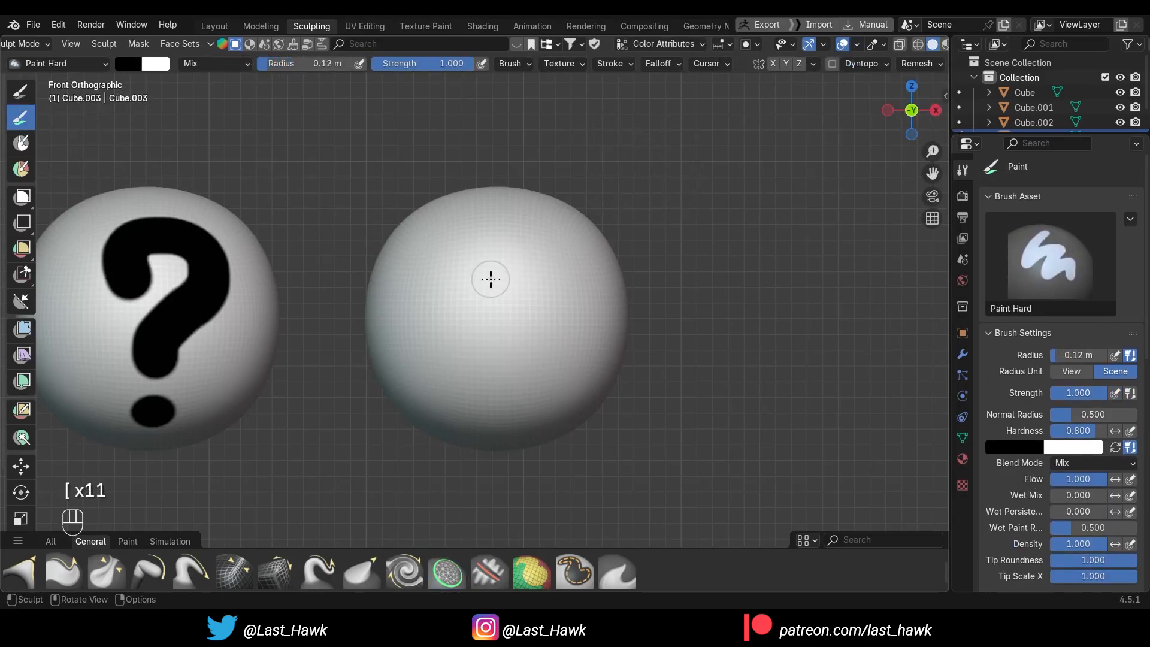
mouse_move(491, 279)
left_mouse_down()
mouse_move(476, 257)
mouse_move(536, 282)
mouse_move(500, 364)
left_mouse_up()
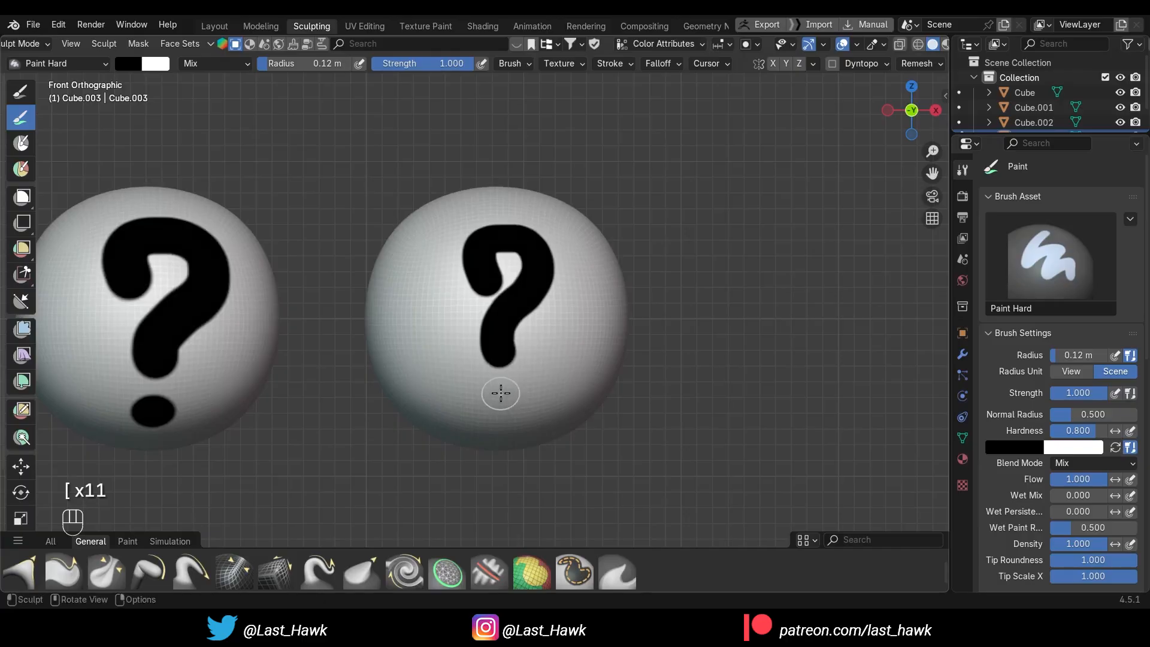
left_click(501, 397)
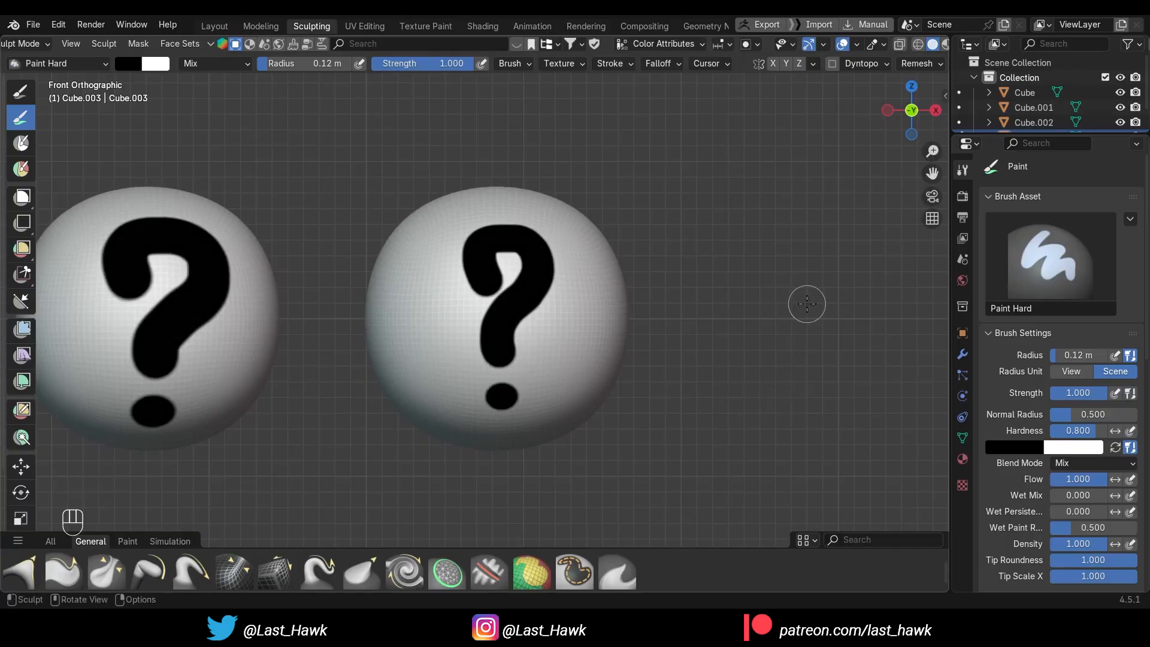
Paint a black question mark with a dot on the undensified back of the same sphere
mouse_move(807, 303)
left_mouse_down("alt")
mouse_move(778, 318)
mouse_move(577, 318)
mouse_move(639, 357)
mouse_move(480, 357)
left_mouse_up("alt")
mouse_move(372, 267)
left_mouse_down()
mouse_move(470, 242)
mouse_move(393, 337)
mouse_move(399, 371)
left_mouse_up()
left_click(403, 427)
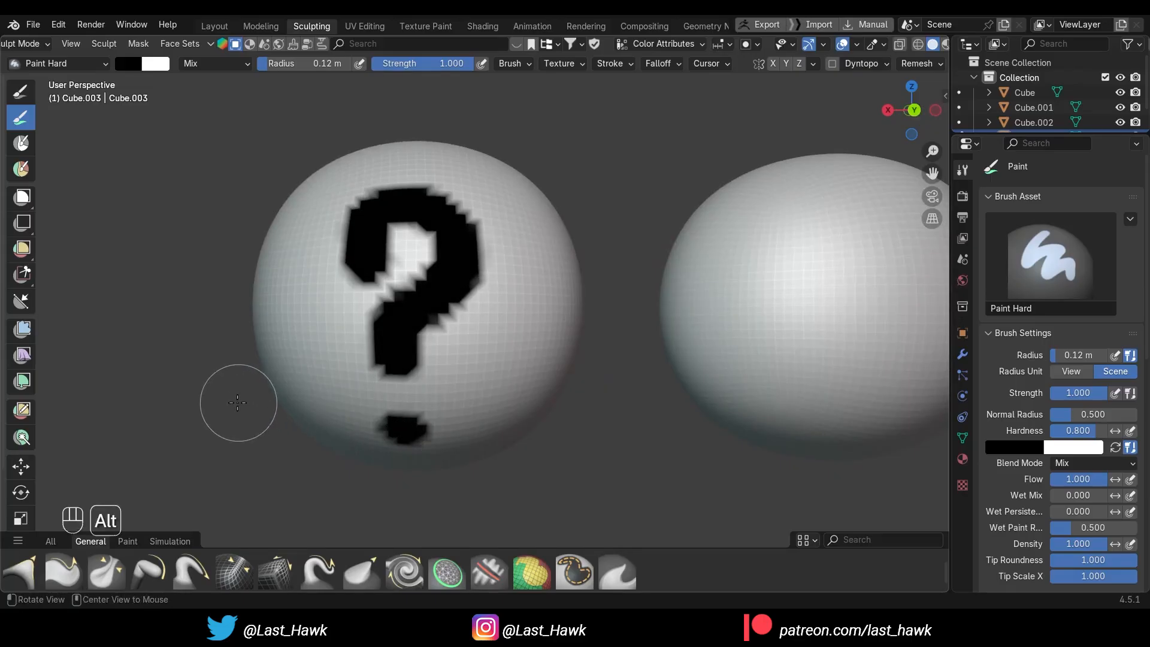
Change the brush's primary color from the front view to a muted green, hex #5DA05B
left_click_drag(238, 403, 843, 144, "alt")
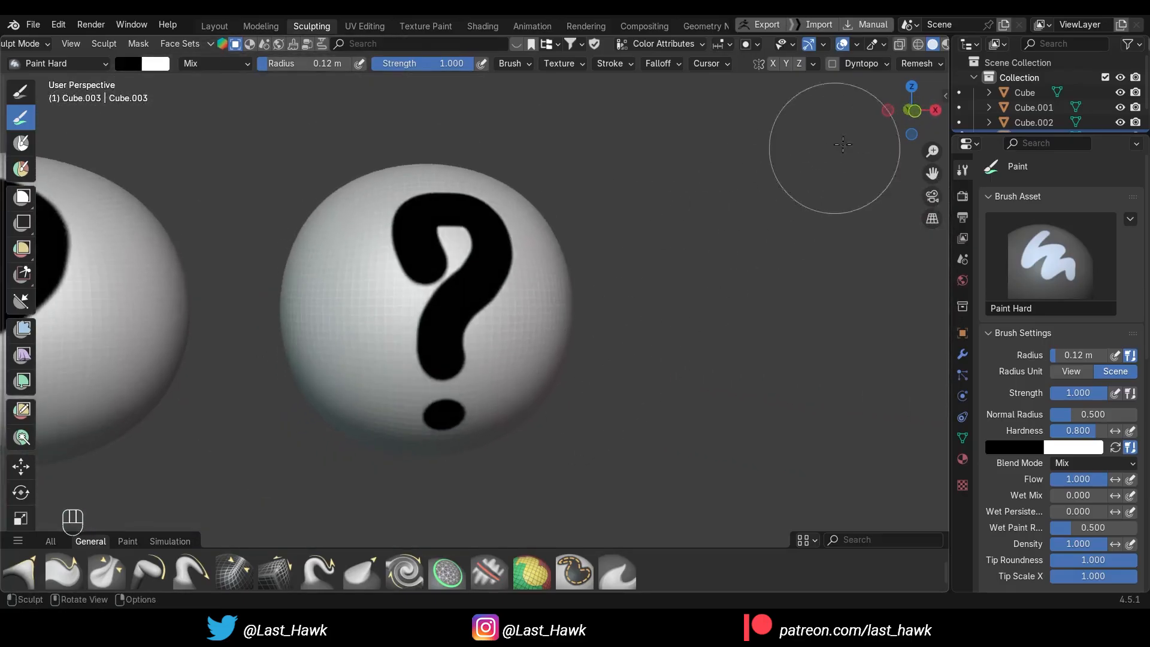
left_click(912, 111)
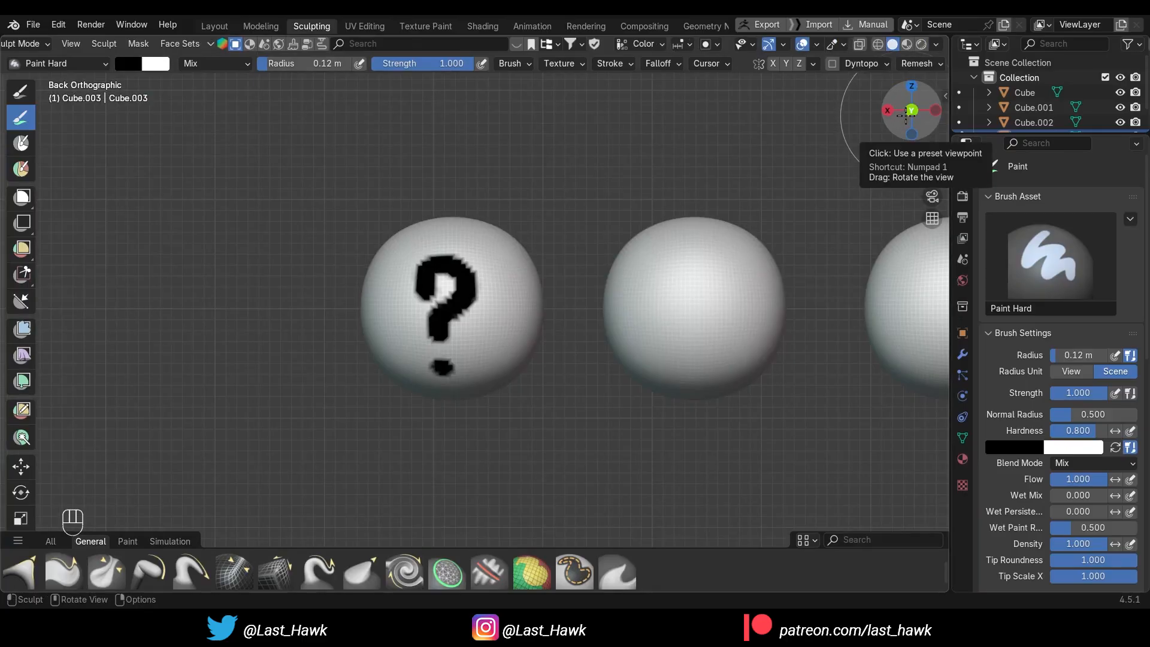
left_click(910, 114)
left_click_drag(653, 260, 686, 264, "alt+shift")
scroll(654, 262, "up", 2)
left_click(130, 64)
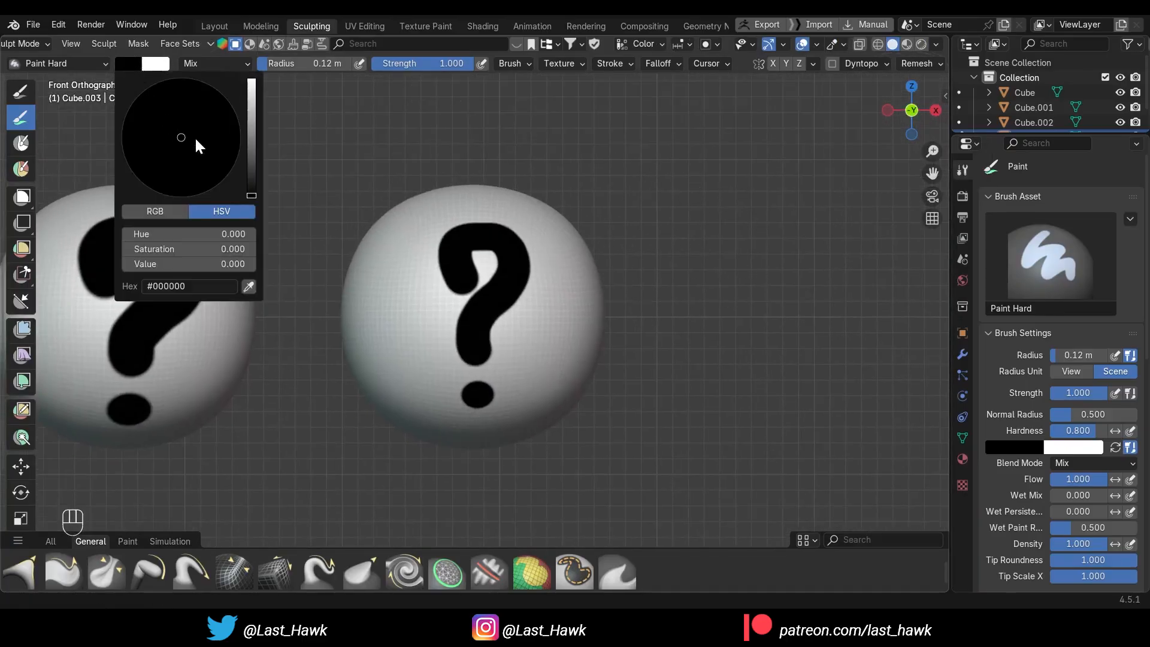
left_click_drag(253, 195, 248, 122)
left_click_drag(168, 129, 159, 125)
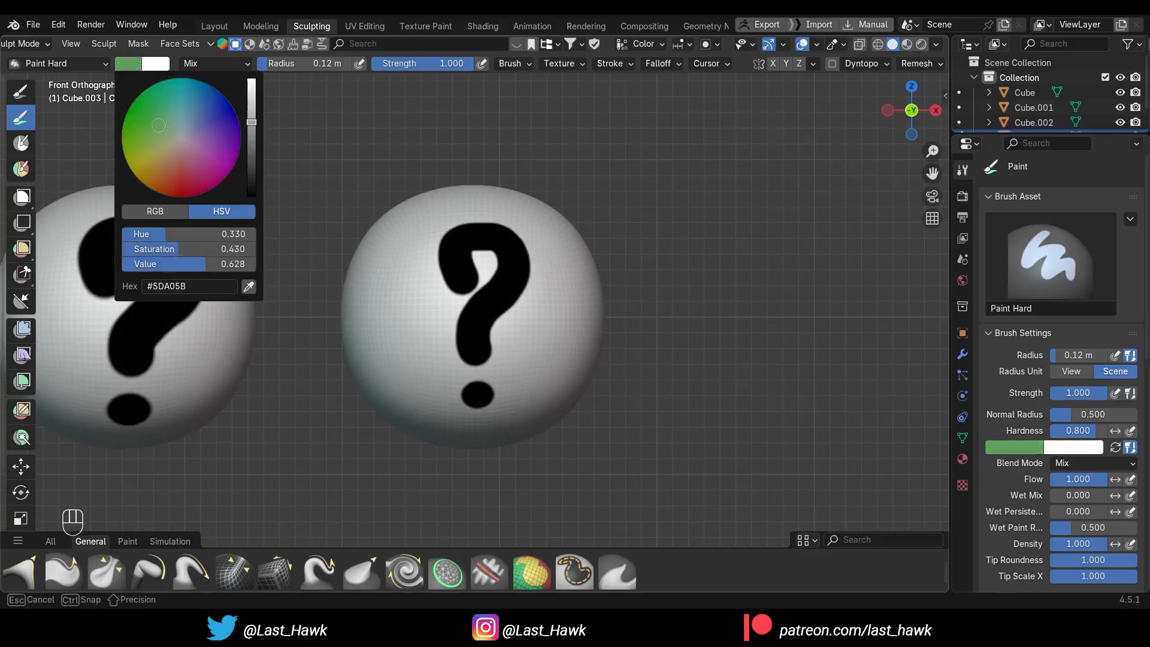
Paint a vertical green stroke on the front of the sphere, beside the black question mark
left_click_drag(583, 287, 503, 288, "alt+shift")
left_click_drag(473, 252, 473, 353)
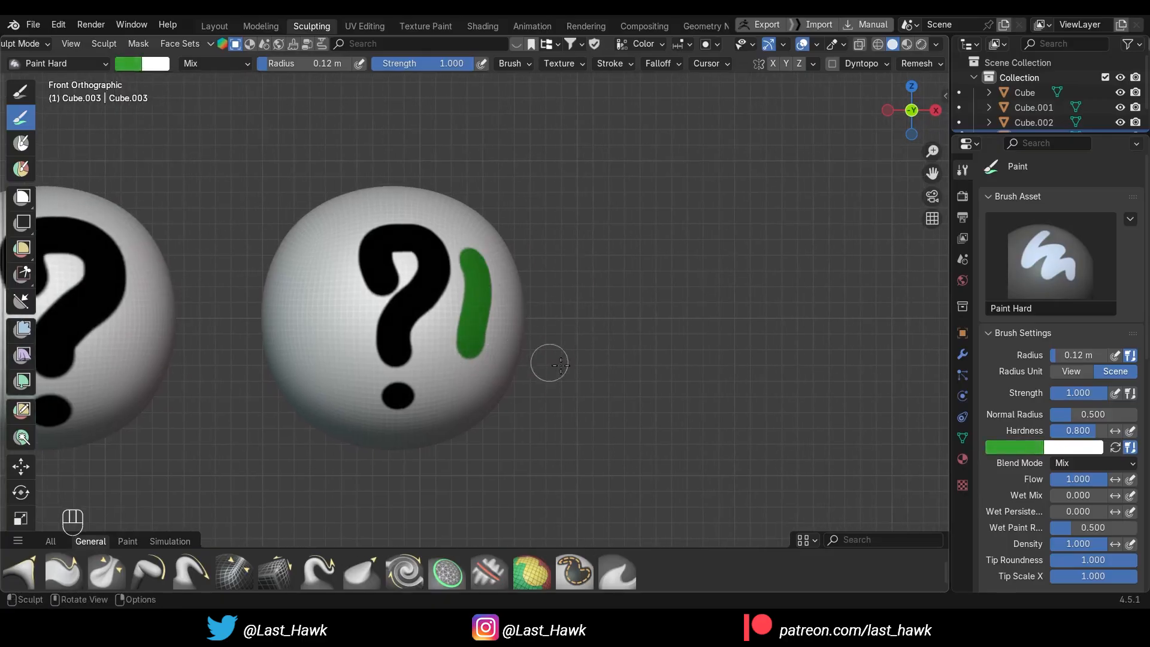
Examine the green stroke's edges up close and inspect the painted objects from the side and other angles
scroll(563, 367, "up", 2)
mouse_move(676, 395)
left_mouse_down("alt")
mouse_move(614, 390)
mouse_move(587, 365)
left_mouse_up("alt")
scroll(613, 390, "down", 3)
mouse_move(515, 269)
left_mouse_down("shift")
mouse_move(505, 215)
mouse_move(483, 348)
mouse_move(539, 406)
mouse_move(612, 415)
left_mouse_up("shift")
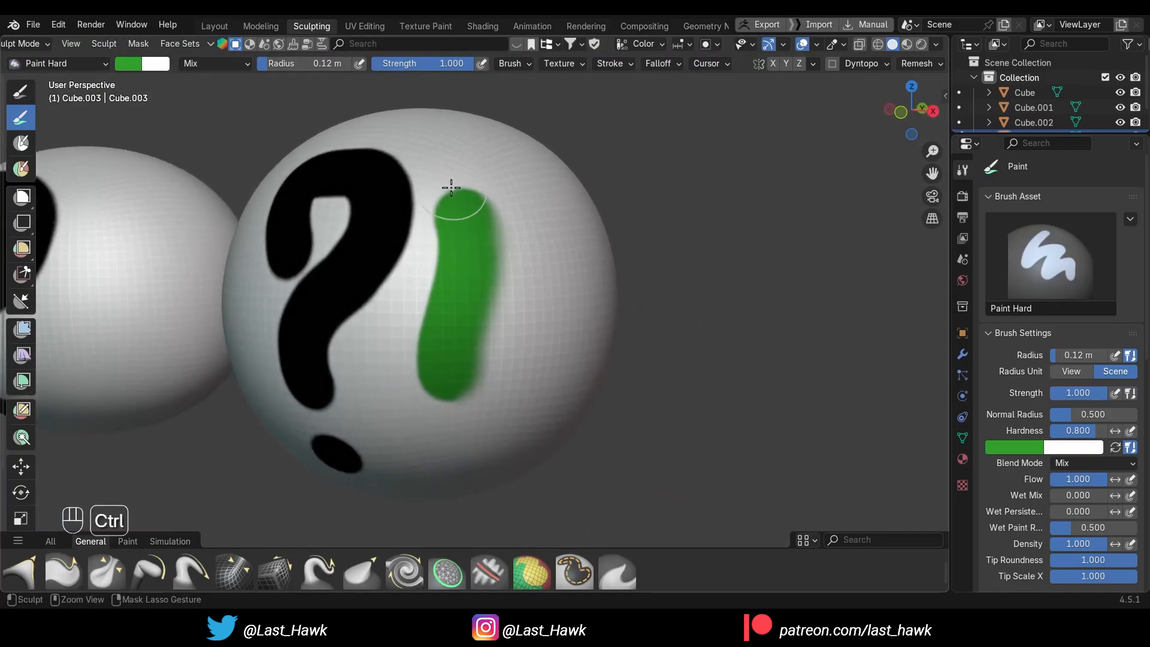
mouse_move(461, 176)
left_mouse_down("ctrl")
mouse_move(495, 182)
mouse_move(505, 244)
mouse_move(467, 387)
mouse_move(444, 375)
mouse_move(465, 205)
mouse_move(457, 282)
left_mouse_up("ctrl")
left_click(892, 110)
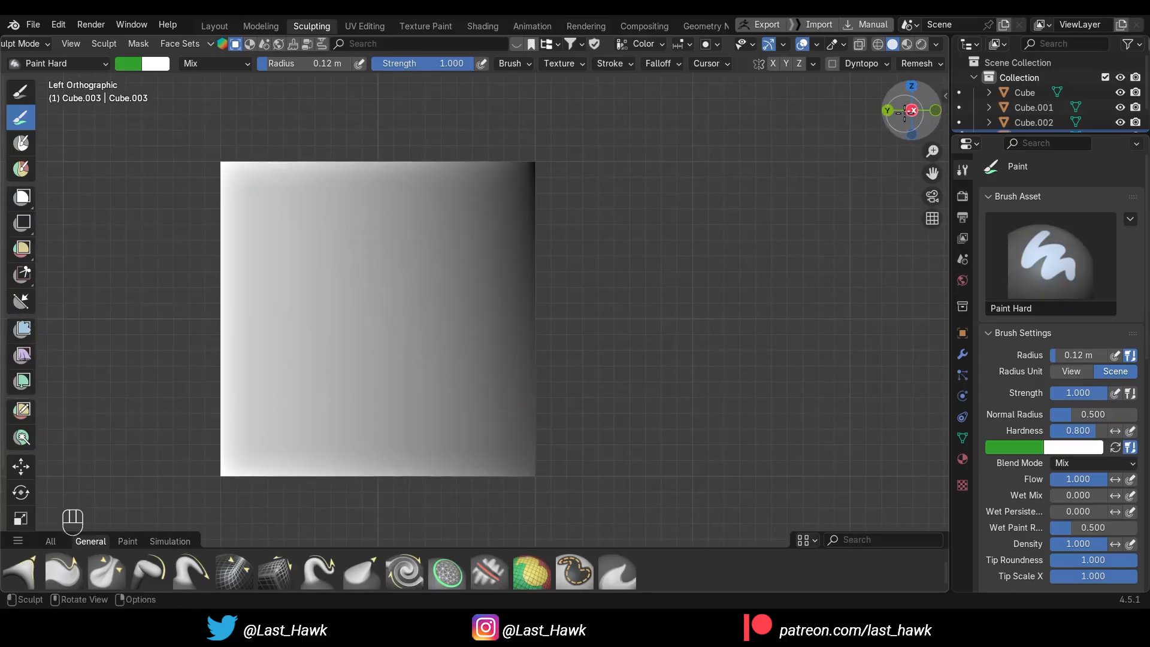
left_click(933, 110)
scroll(640, 289, "down", 1)
left_click_drag(524, 375, 793, 354, "alt+shift")
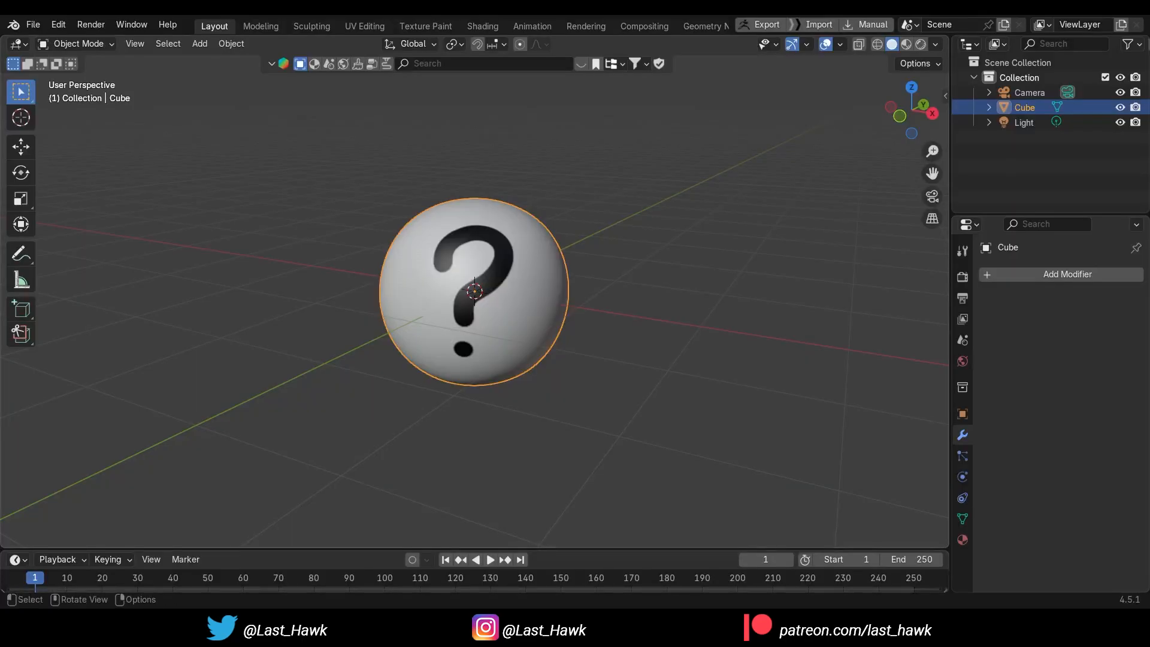
Display the viewport in Rendered shading and set the render engine to EEVEE
left_click(919, 44)
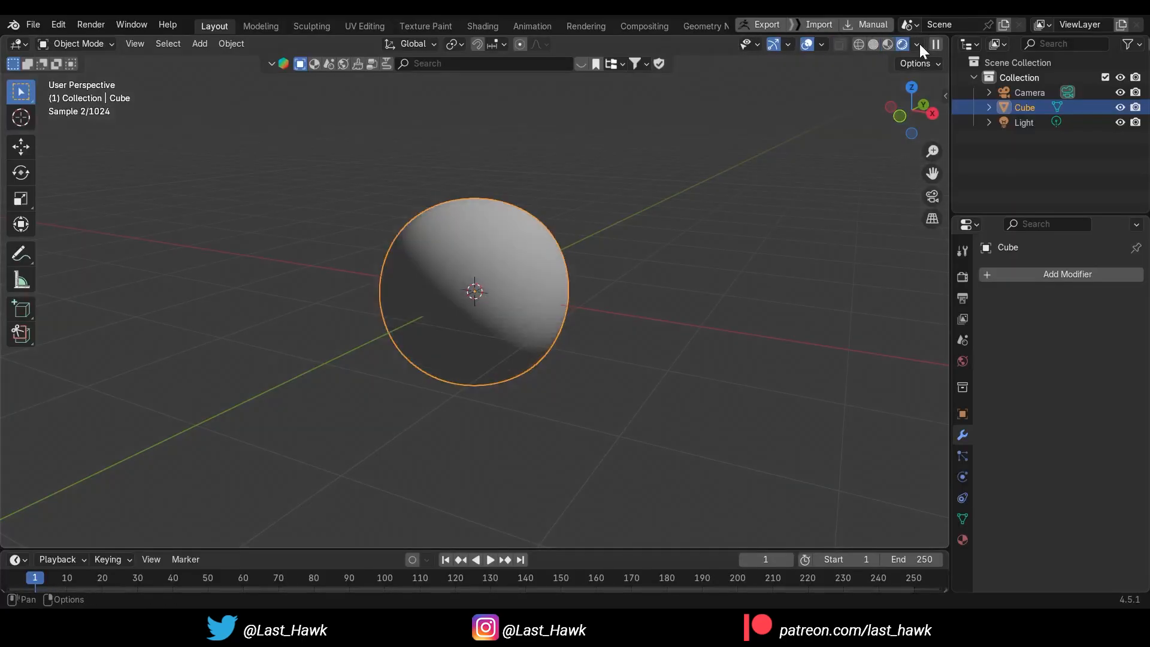
left_click(959, 276)
left_click(1078, 274)
left_click(1073, 290)
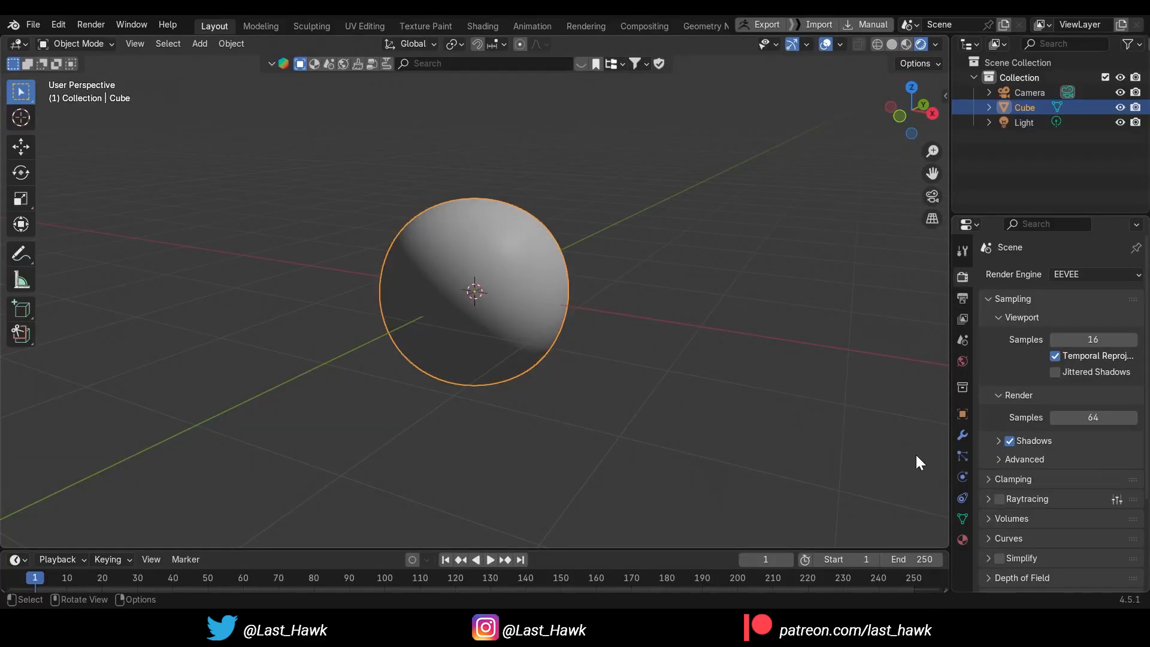
Add a new material to the sphere and drive its base color with a Color Attribute using the Color layer
left_click(962, 540)
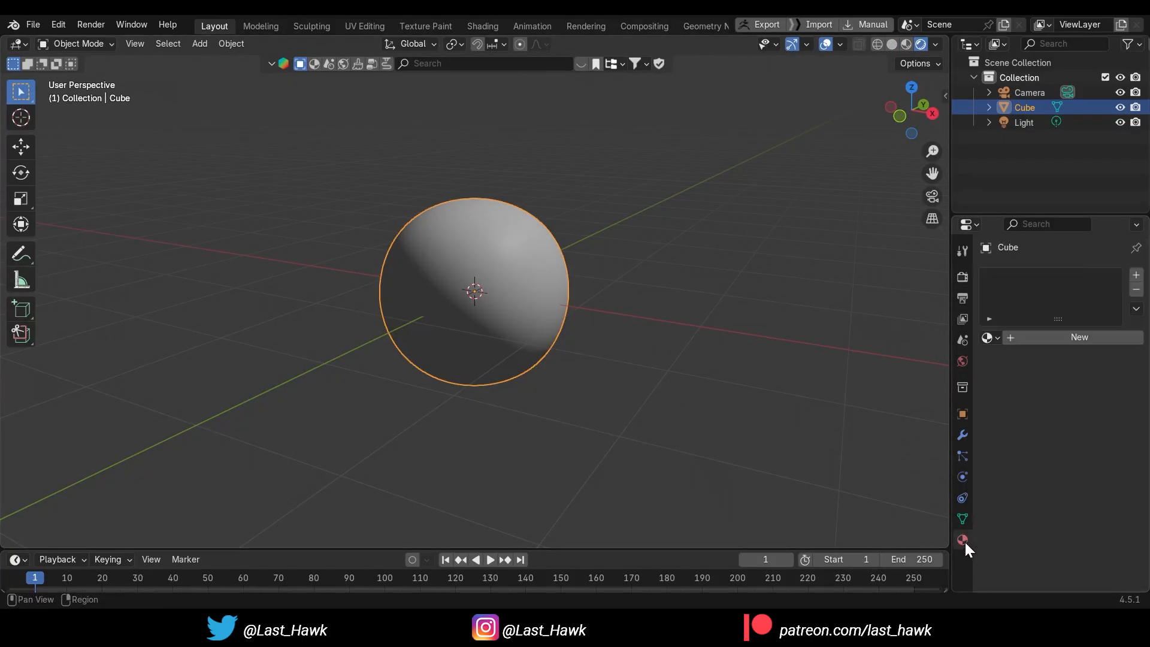
left_click(1065, 339)
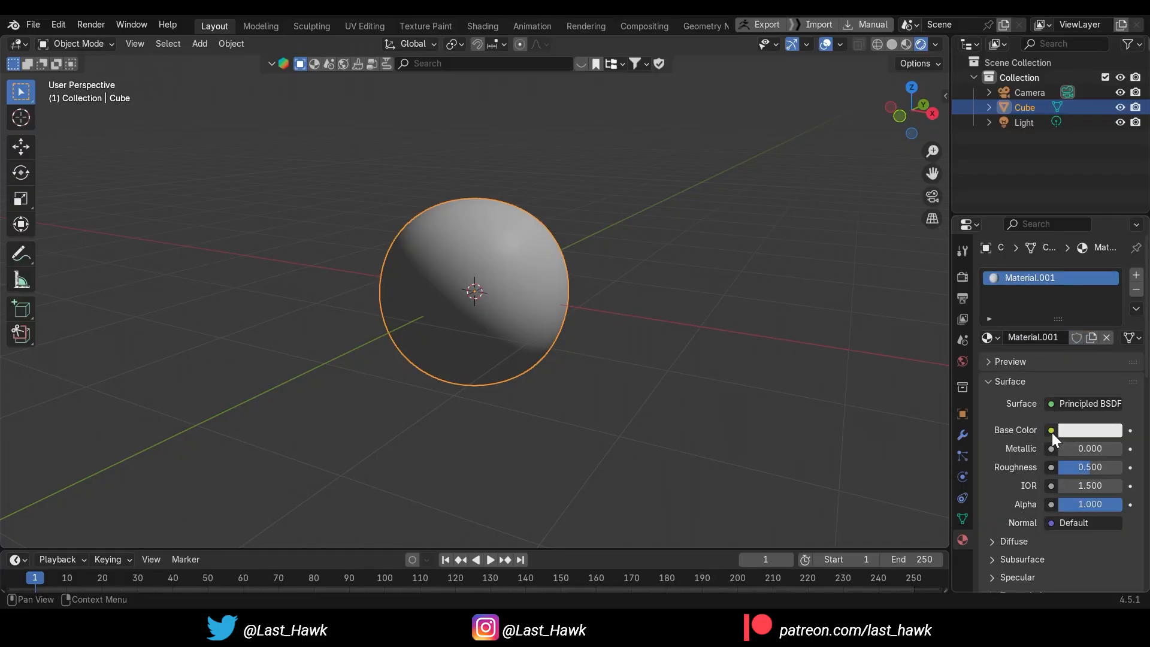
left_click(1051, 431)
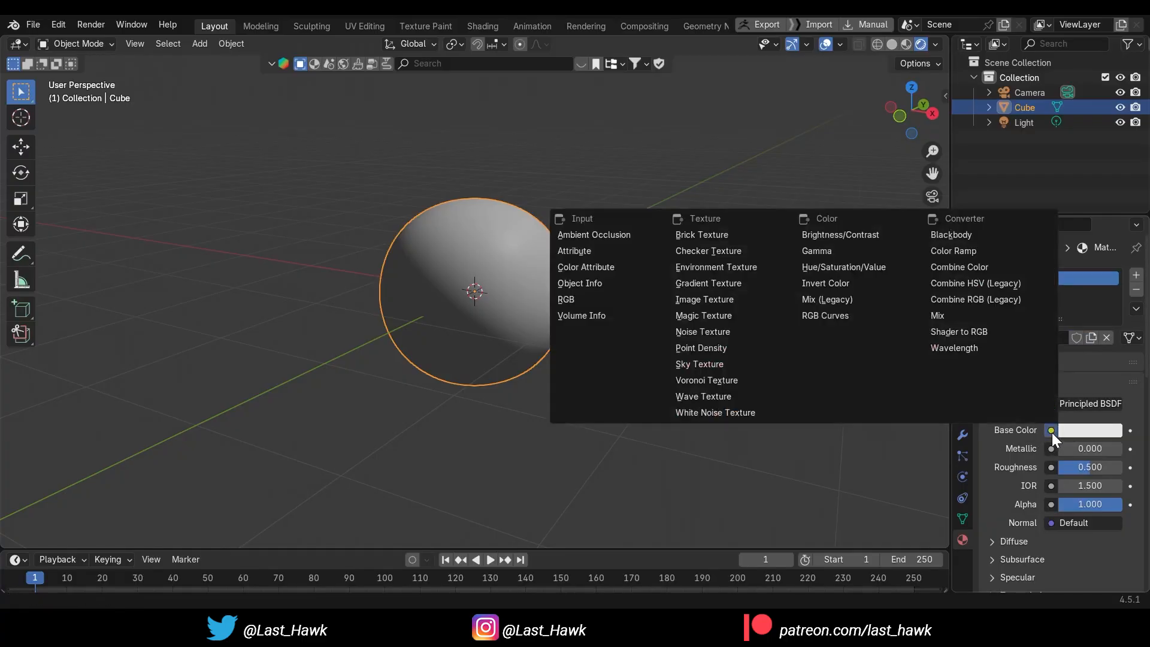
left_click(588, 267)
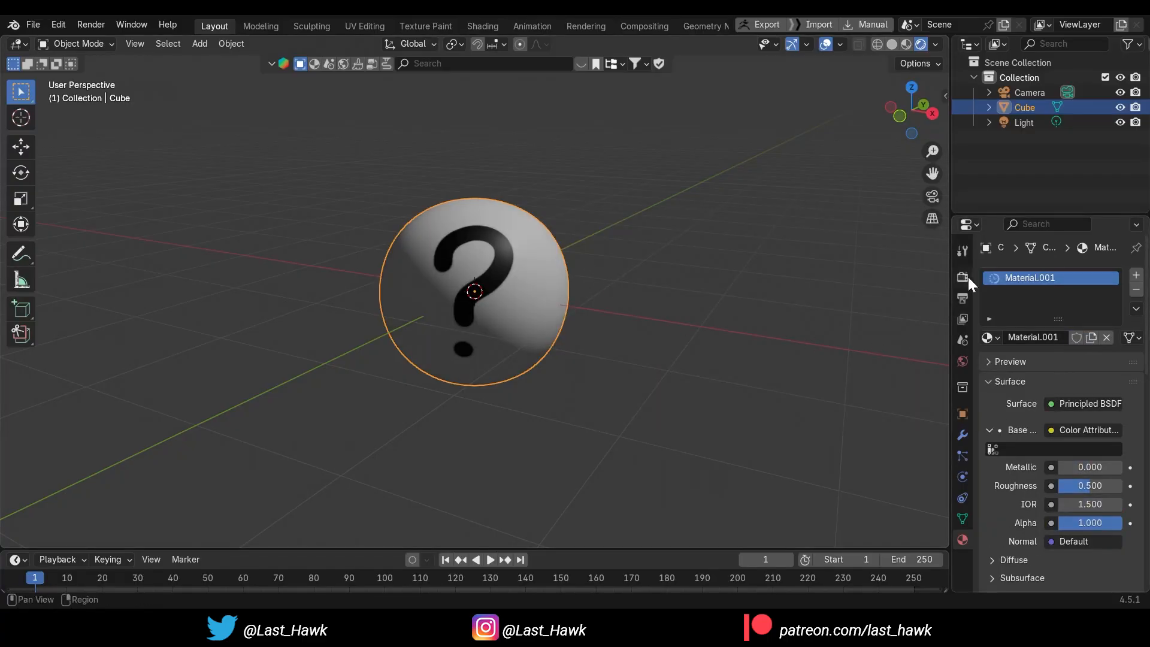
left_click(1025, 448)
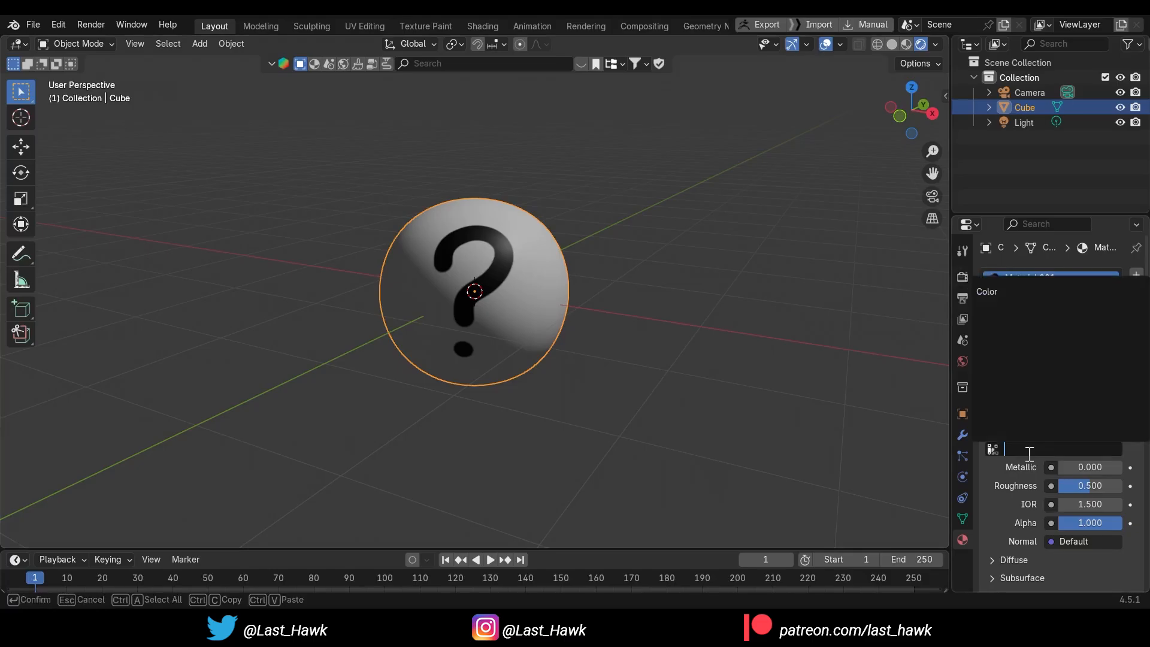
left_click(1006, 295)
Set the render engine to Cycles and inspect the painted question mark up close
left_click(962, 278)
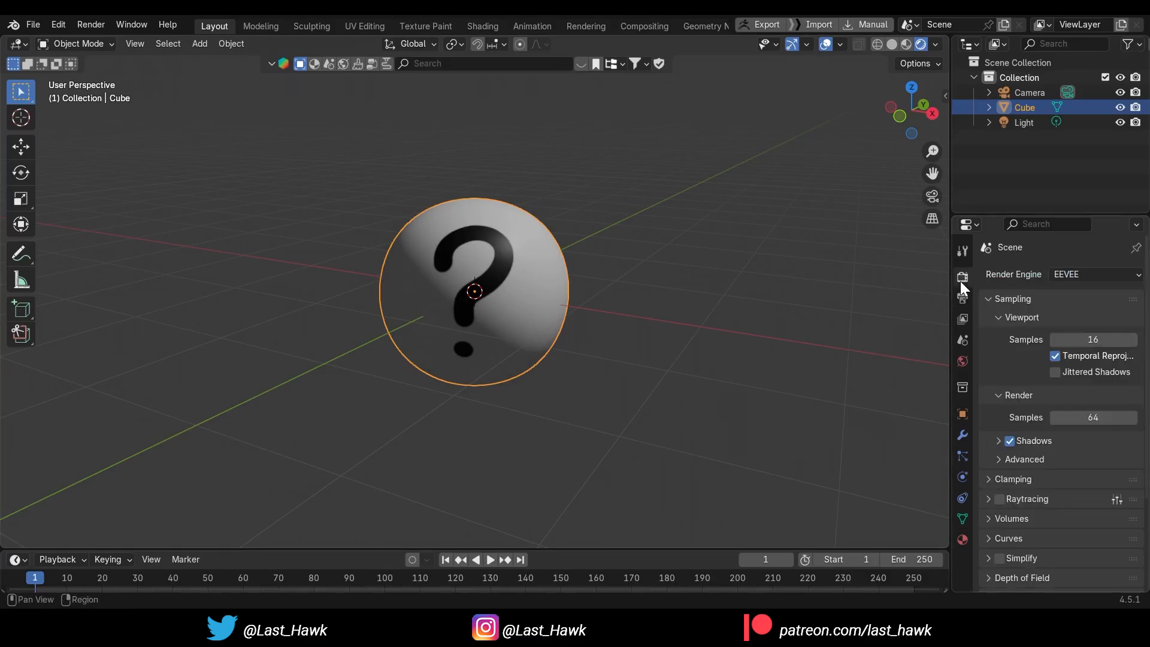
left_click(1077, 275)
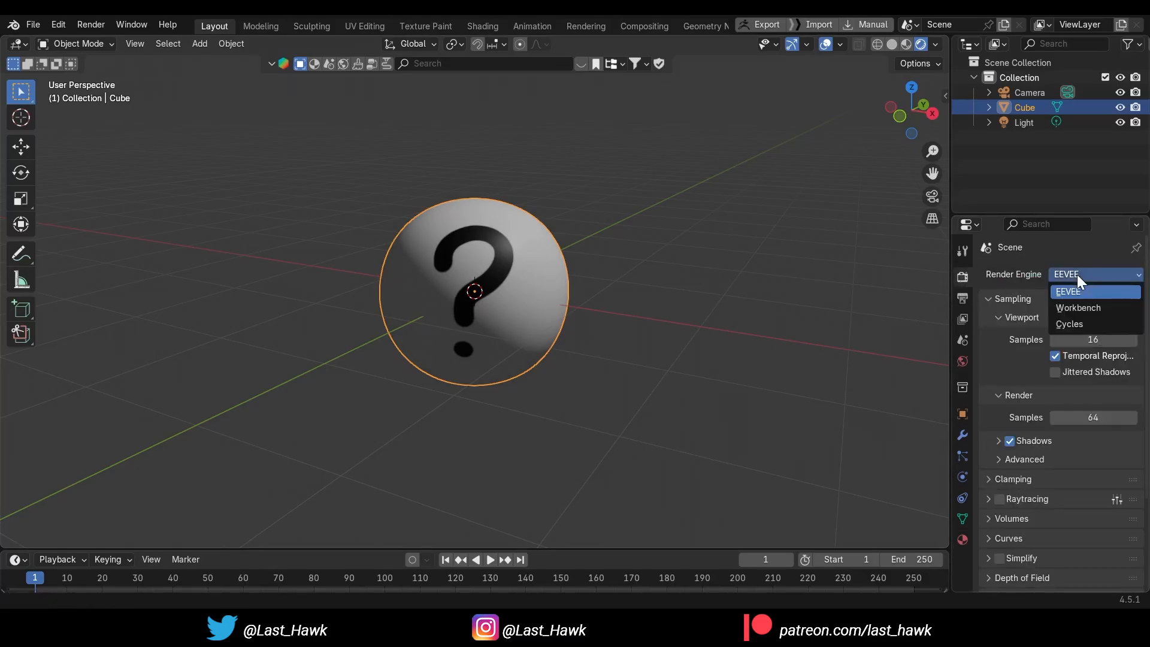
left_click(1080, 318)
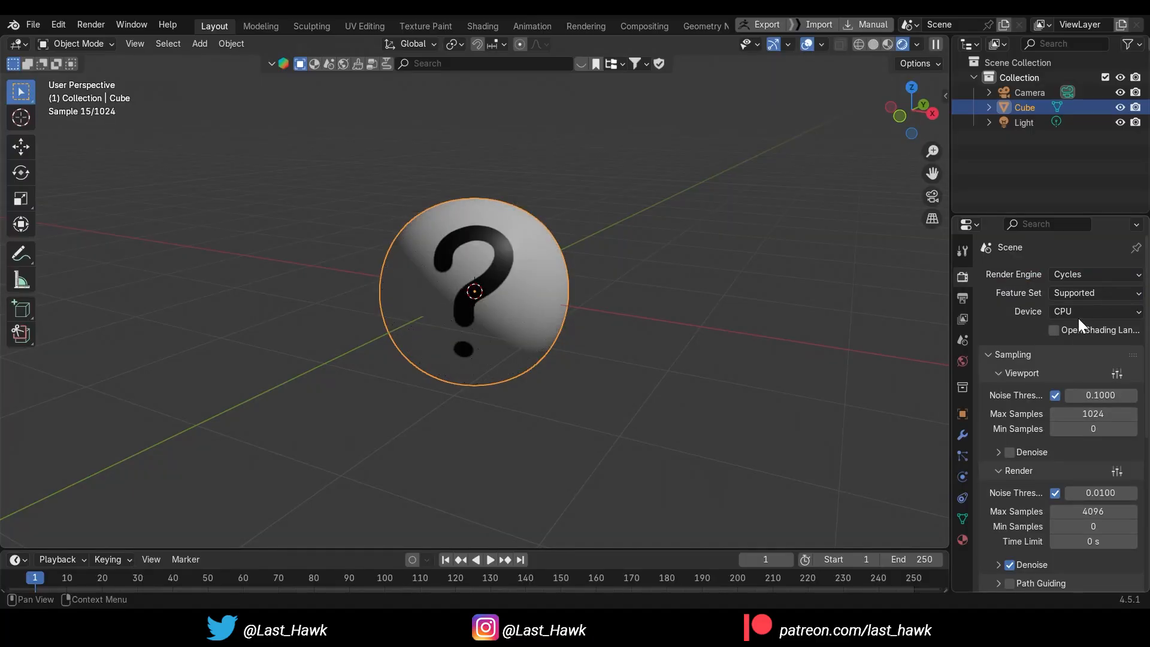
scroll(595, 340, "up", 3)
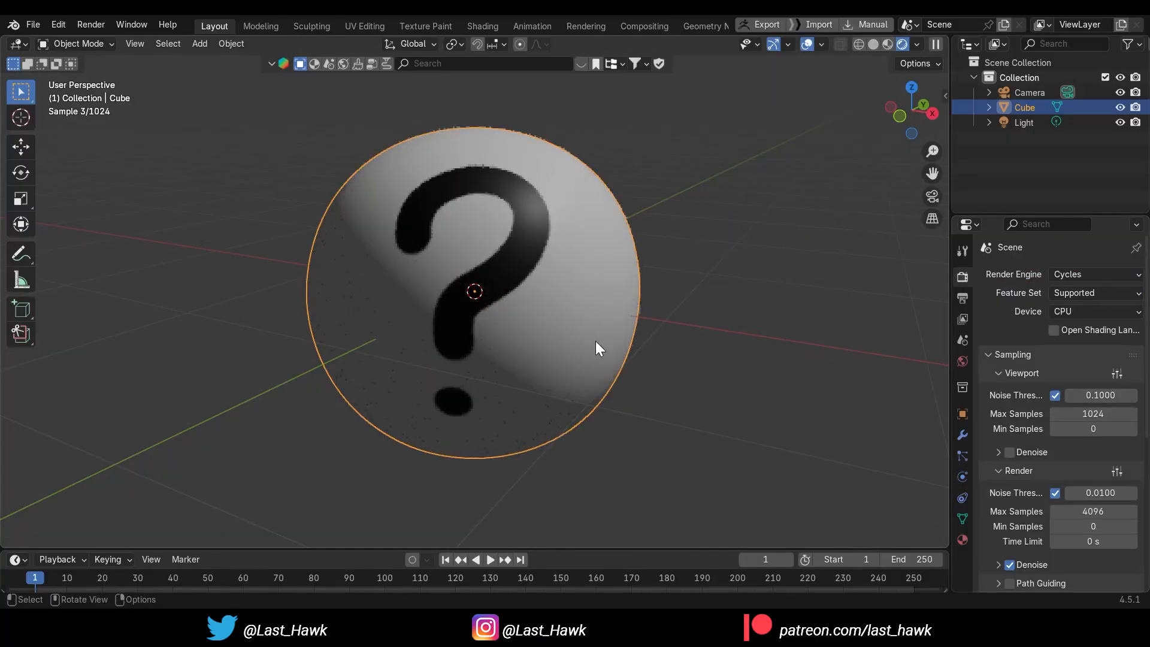